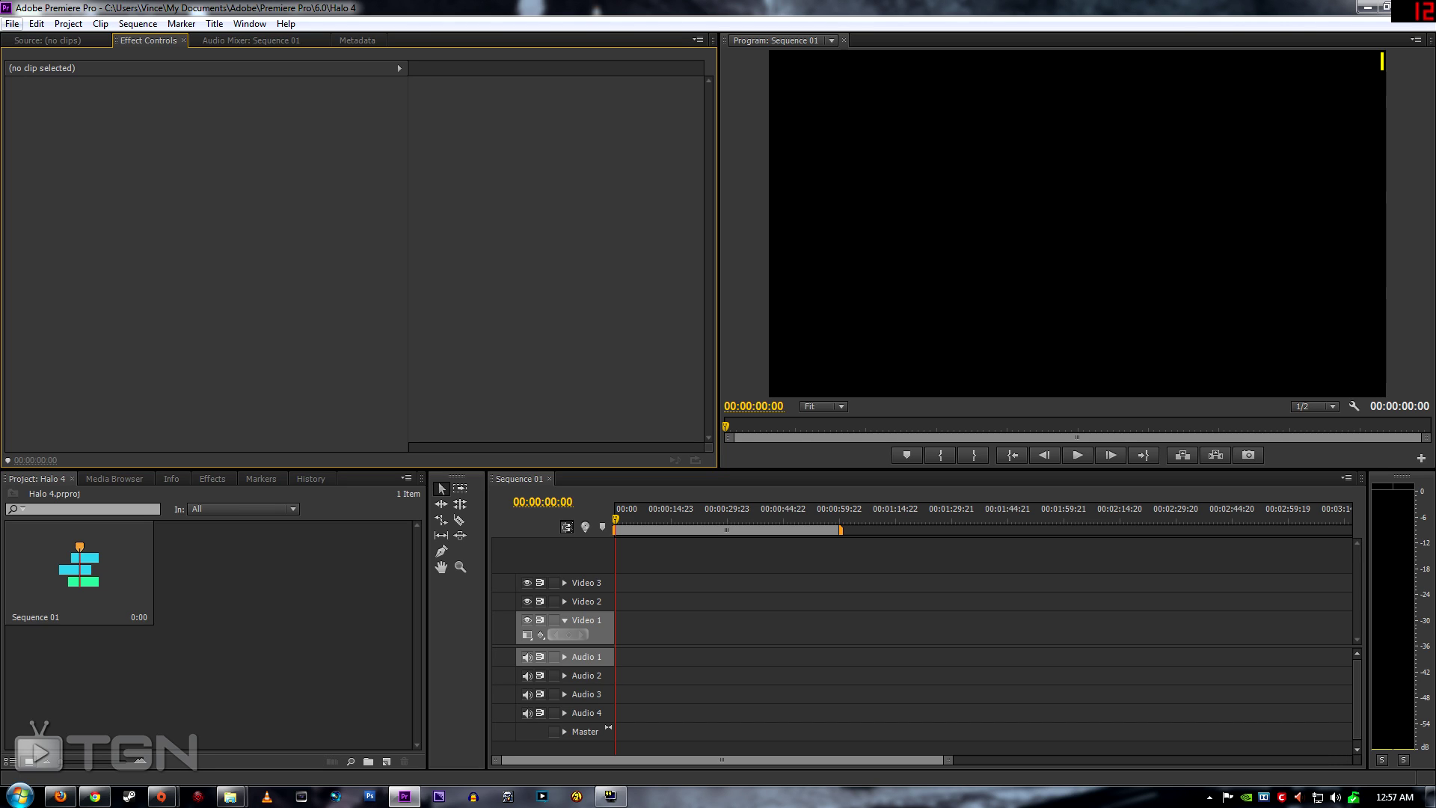
- Import clip 23 from the HALO$$ folder in F:\GameCap into the project bin
key(alt)
key(f)
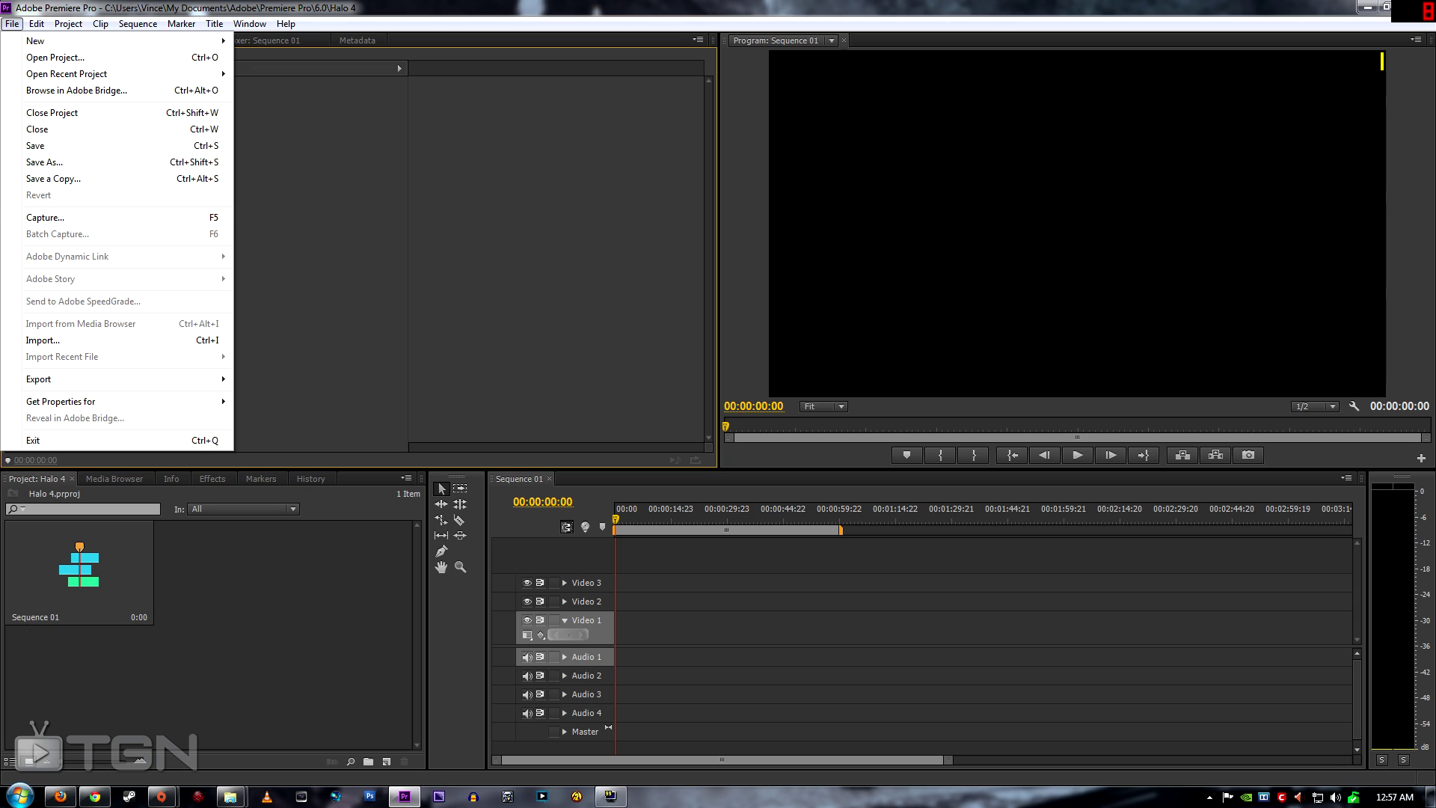
key(Up)
key(Up)
key(Down)
key(Down)
key(Down)
key(Down)
key(Down)
key(Down)
key(Down)
key(Down)
key(Down)
key(Return)
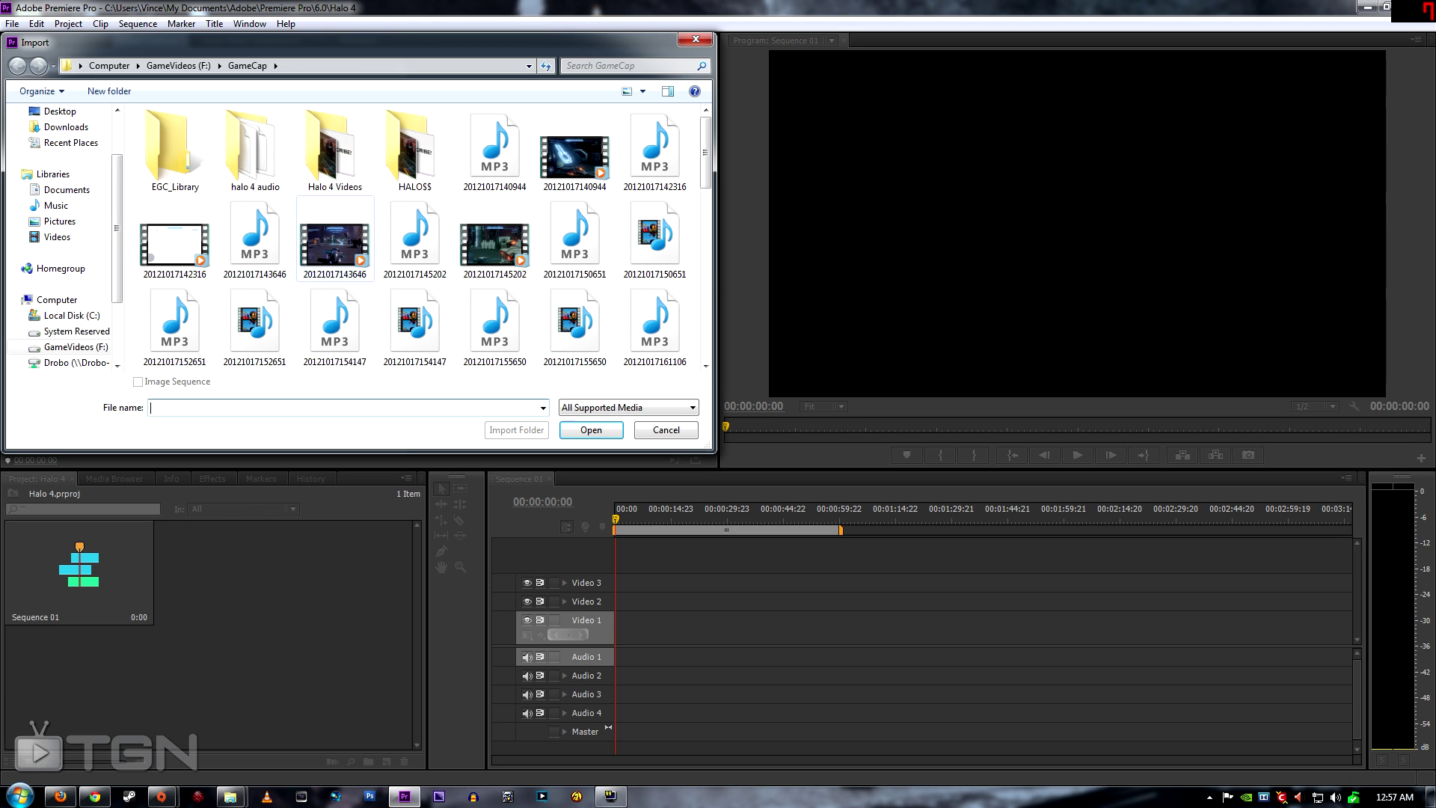
double_click(414, 150)
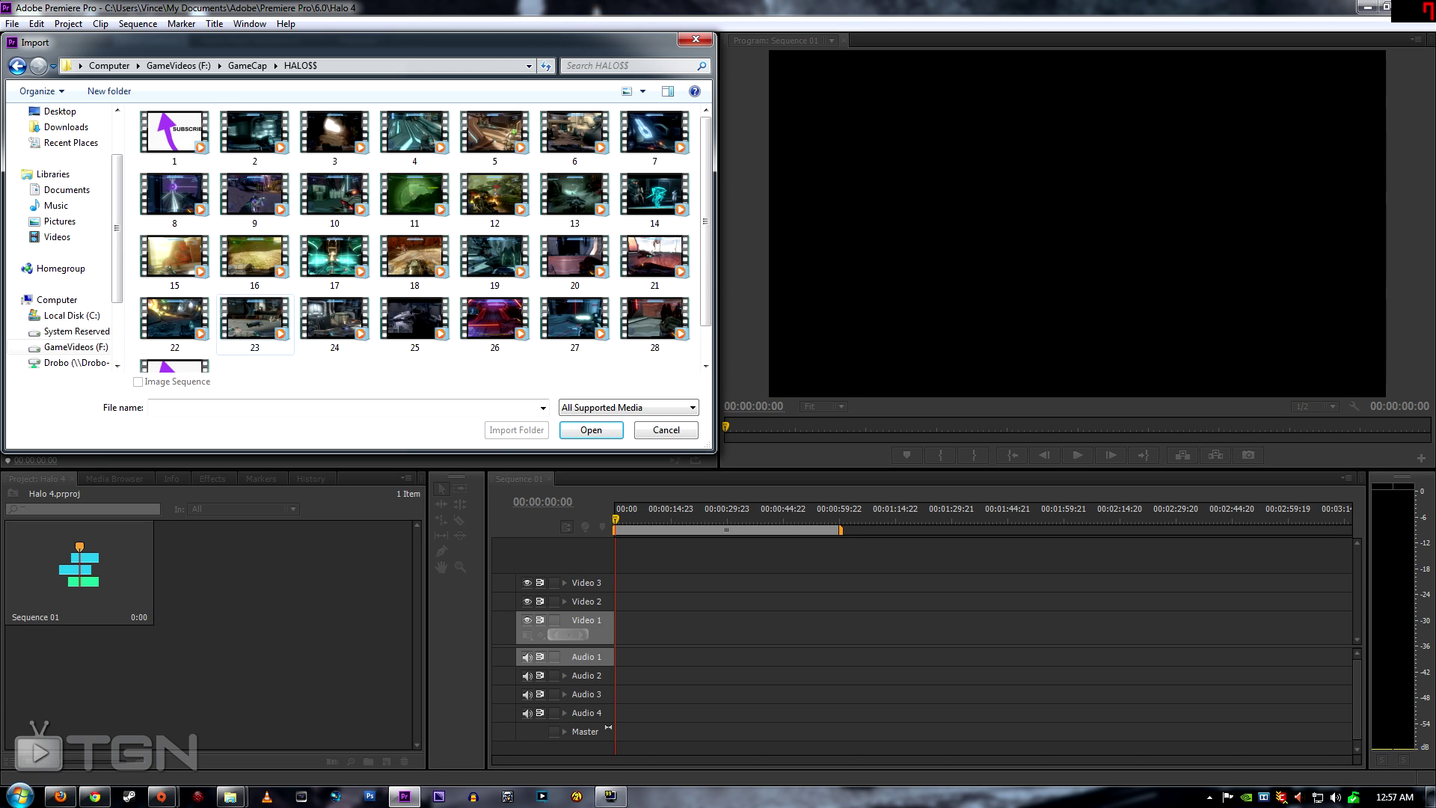
scroll(575, 276, down, 1)
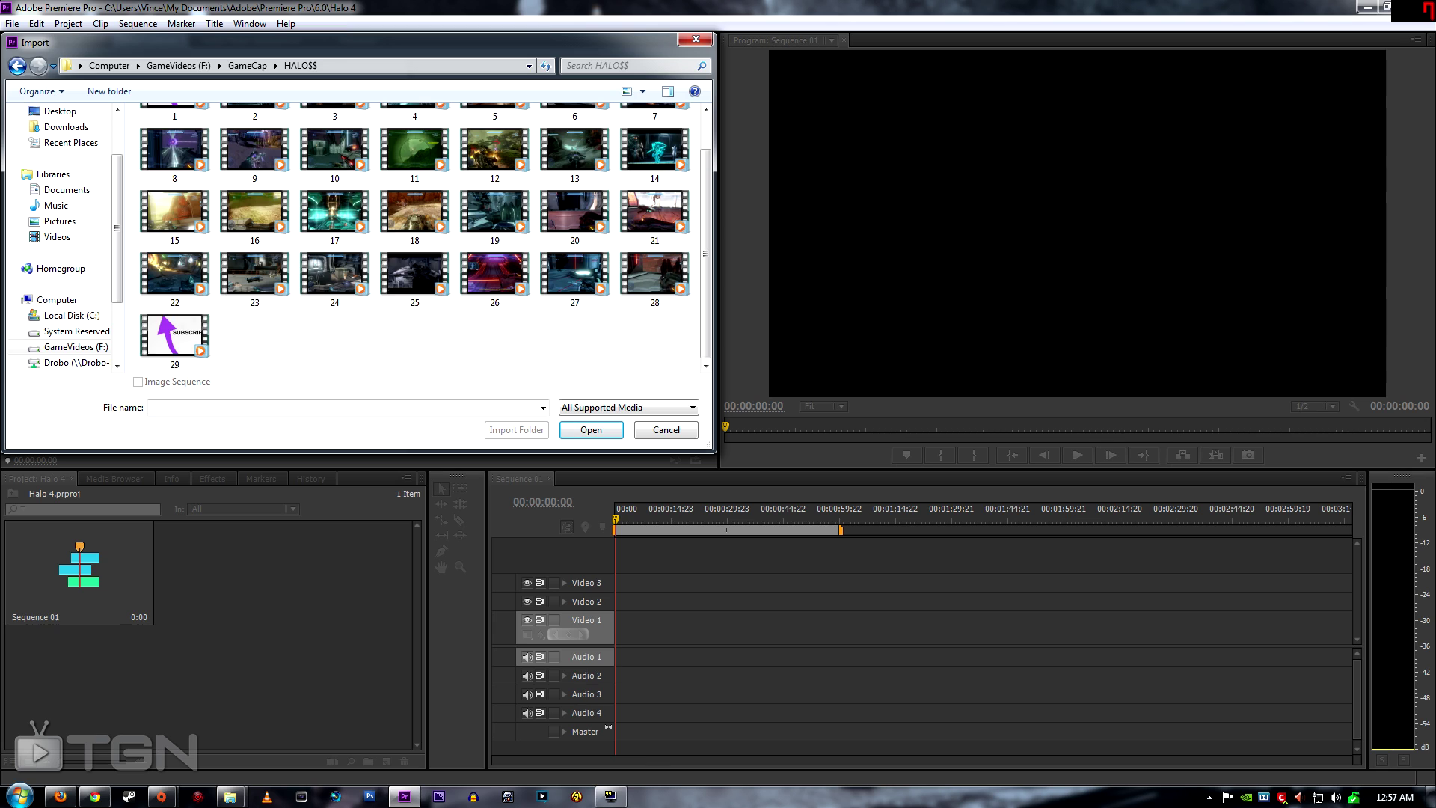
scroll(414, 322, up, 1)
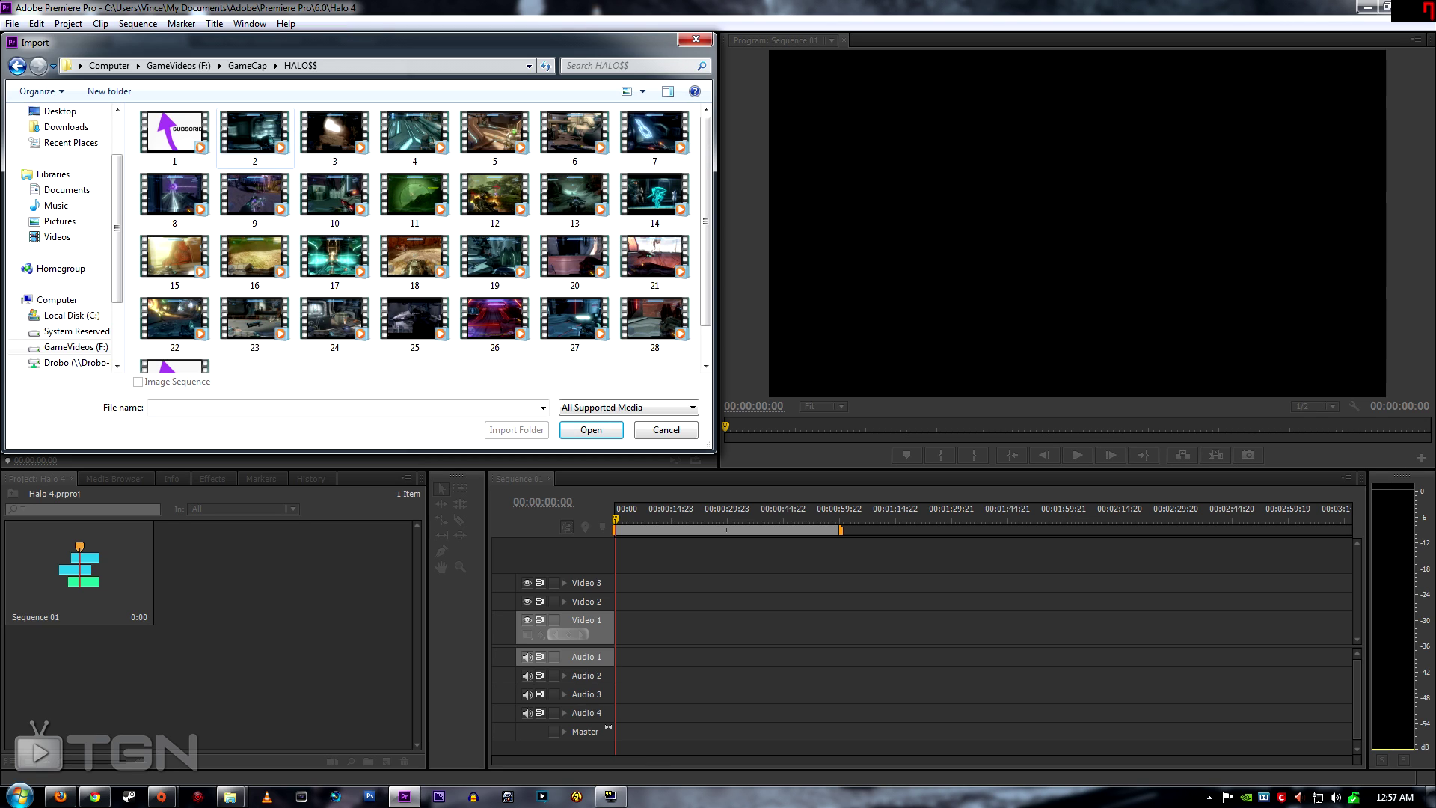
scroll(174, 337, down, 1)
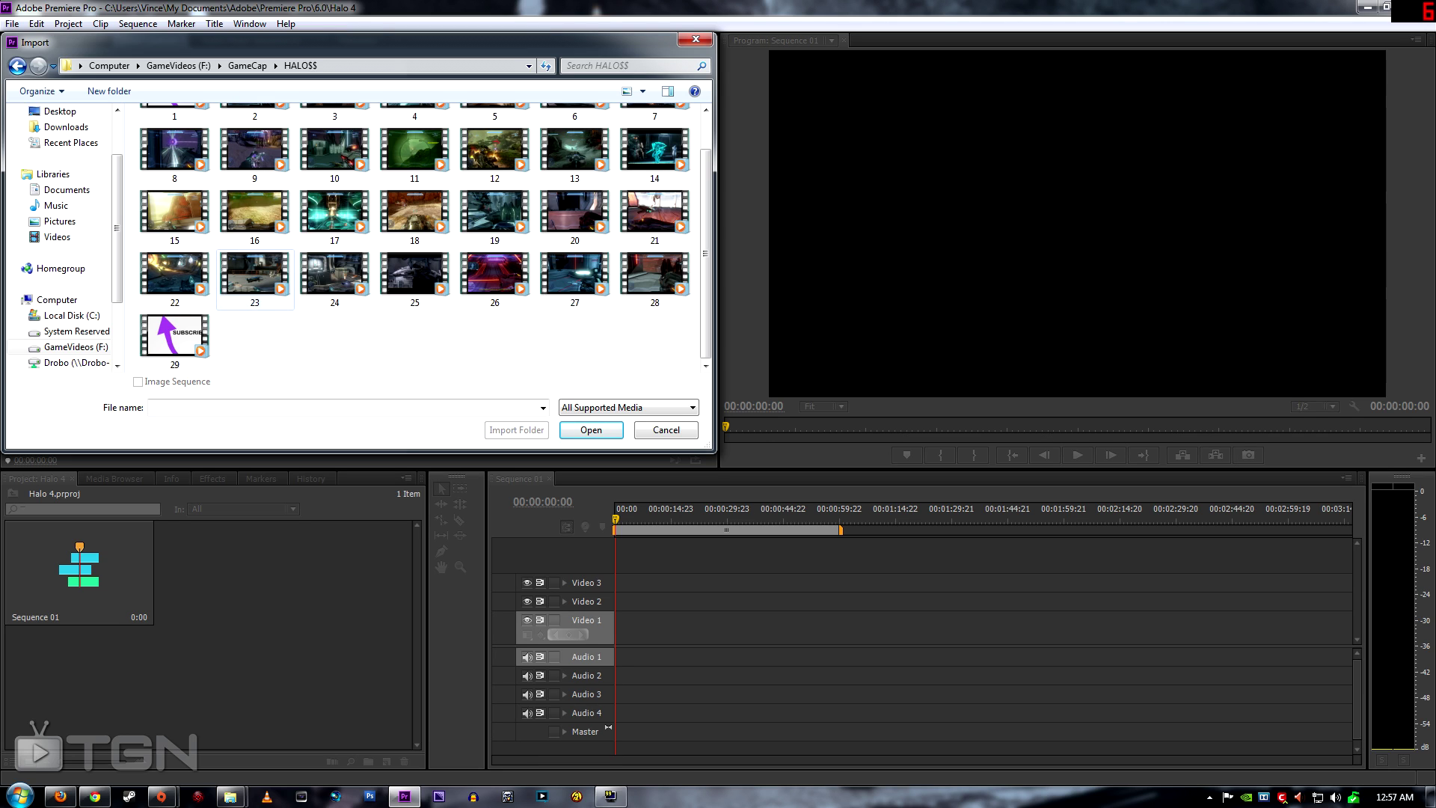
click(254, 276)
click(591, 429)
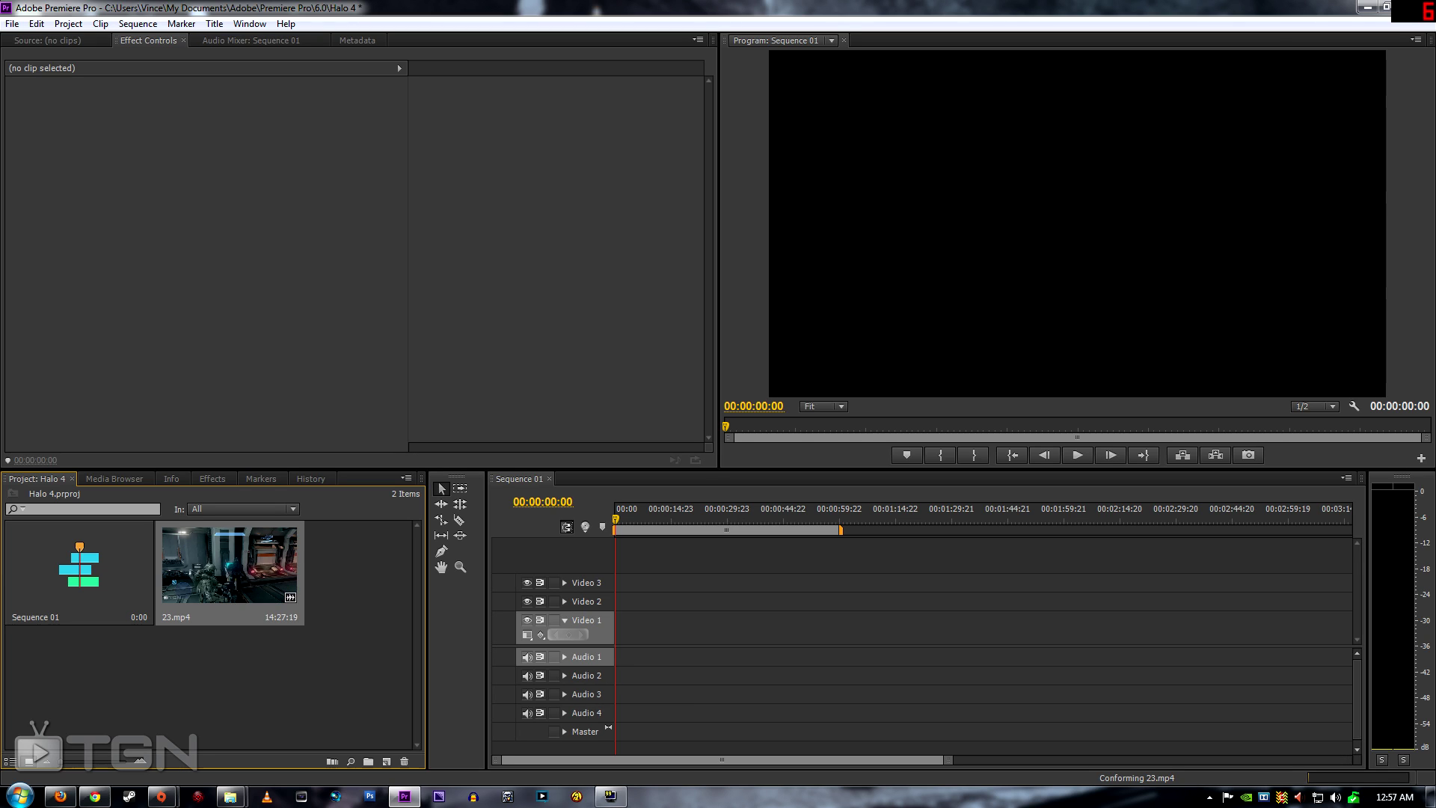
- Place 23.mp4 on Video 1, match Sequence 01 to the clip, and expand Audio 1's waveform
mouse_move(673, 629)
mouse_down()
mouse_move(760, 629)
mouse_move(664, 628)
mouse_up()
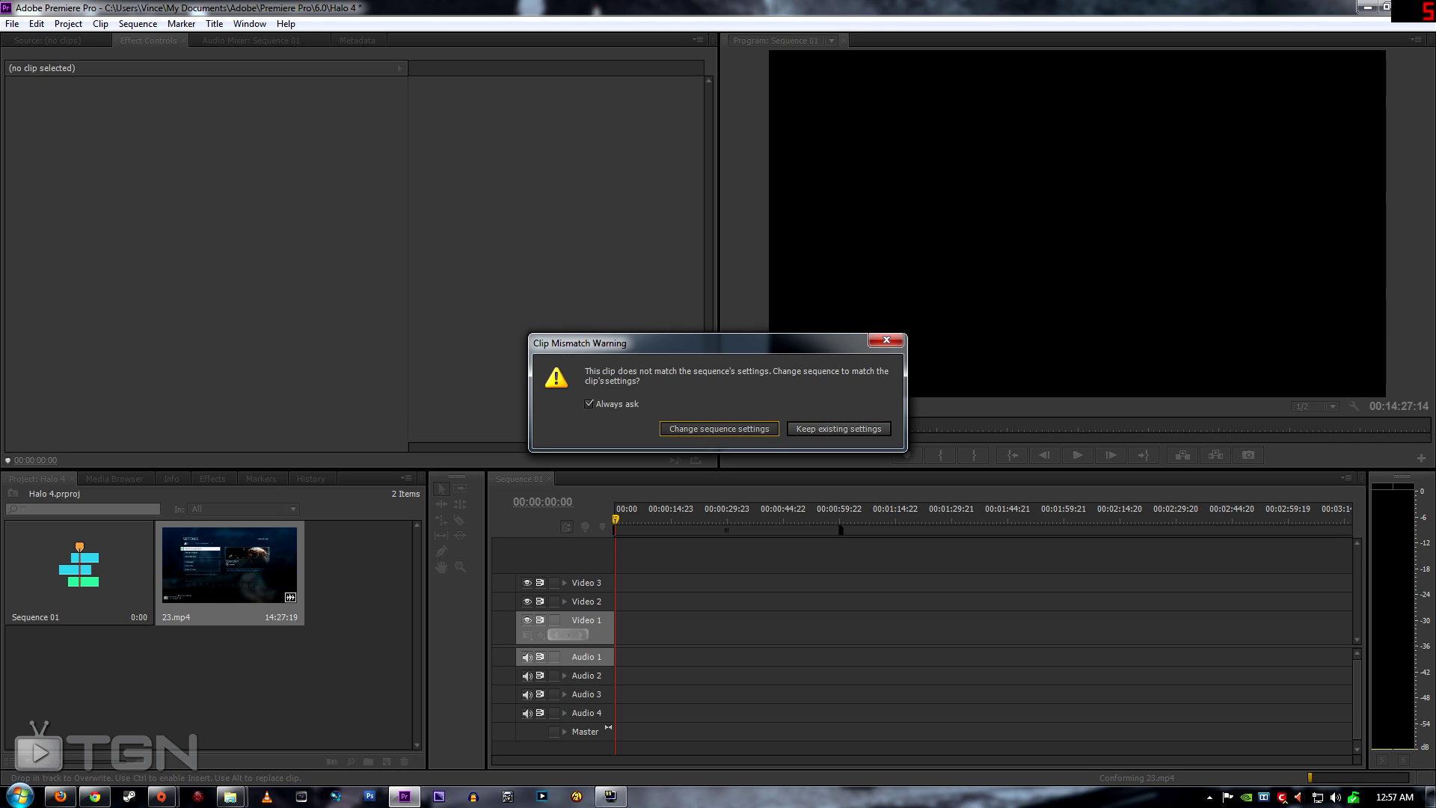
click(719, 429)
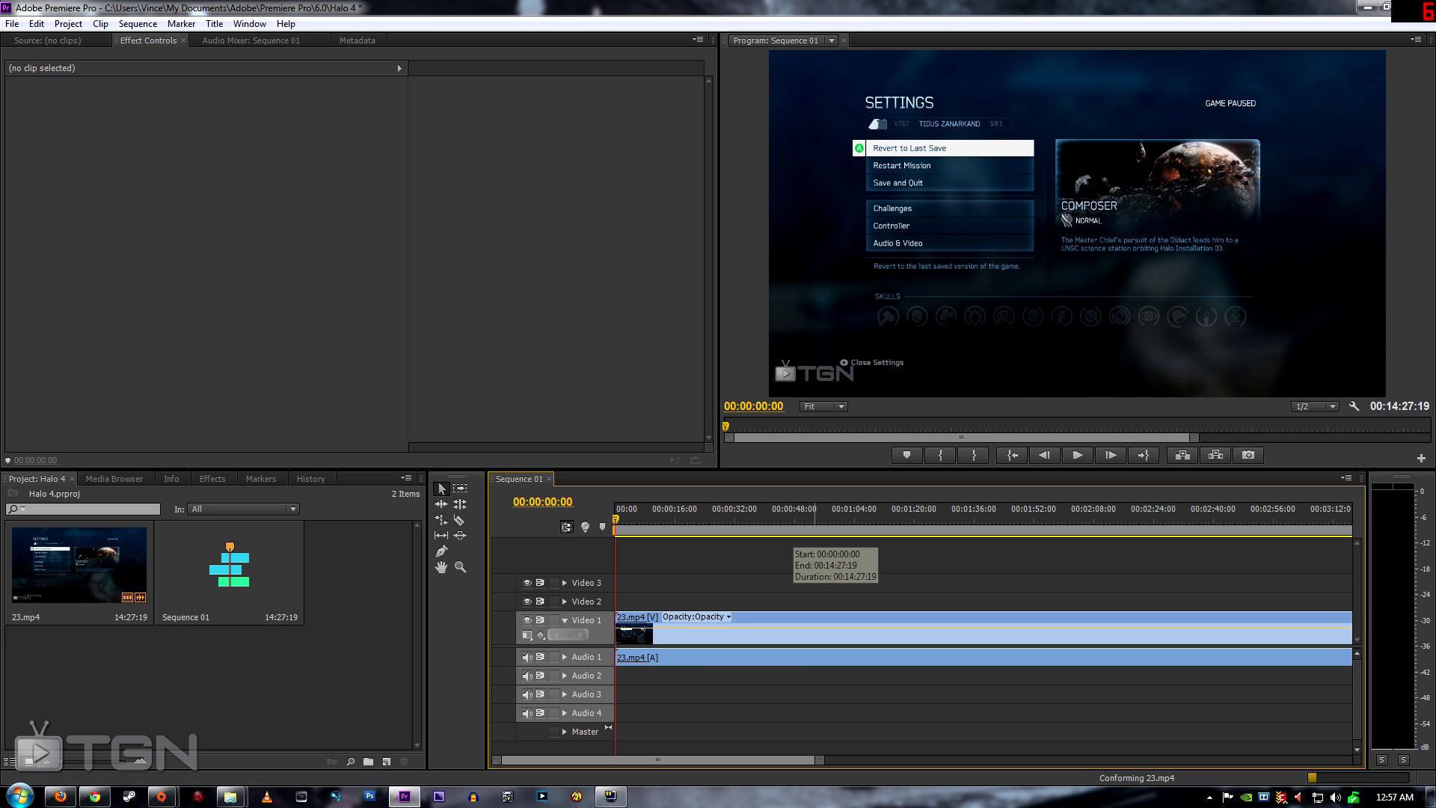
click(762, 516)
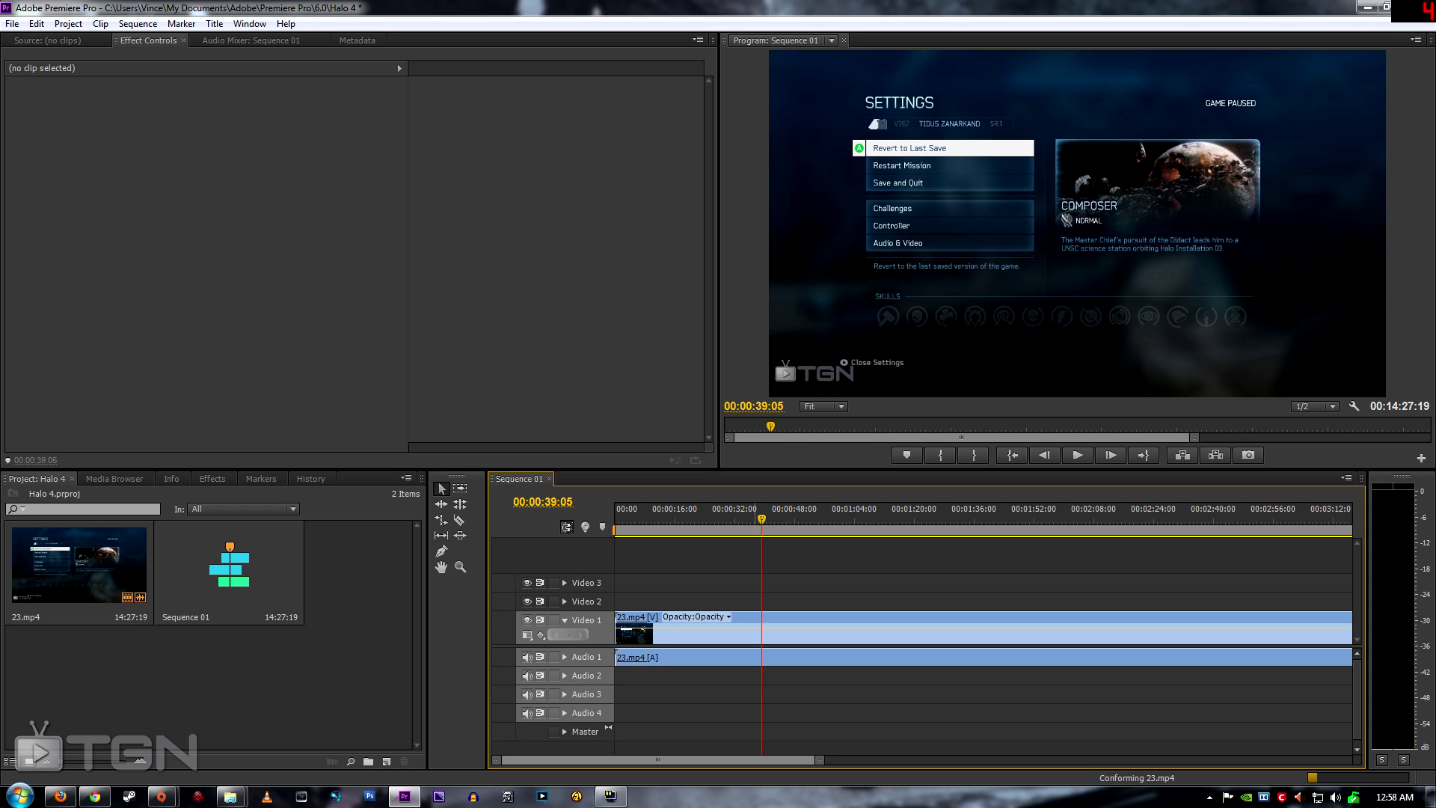
key(j)
key(j)
key(j)
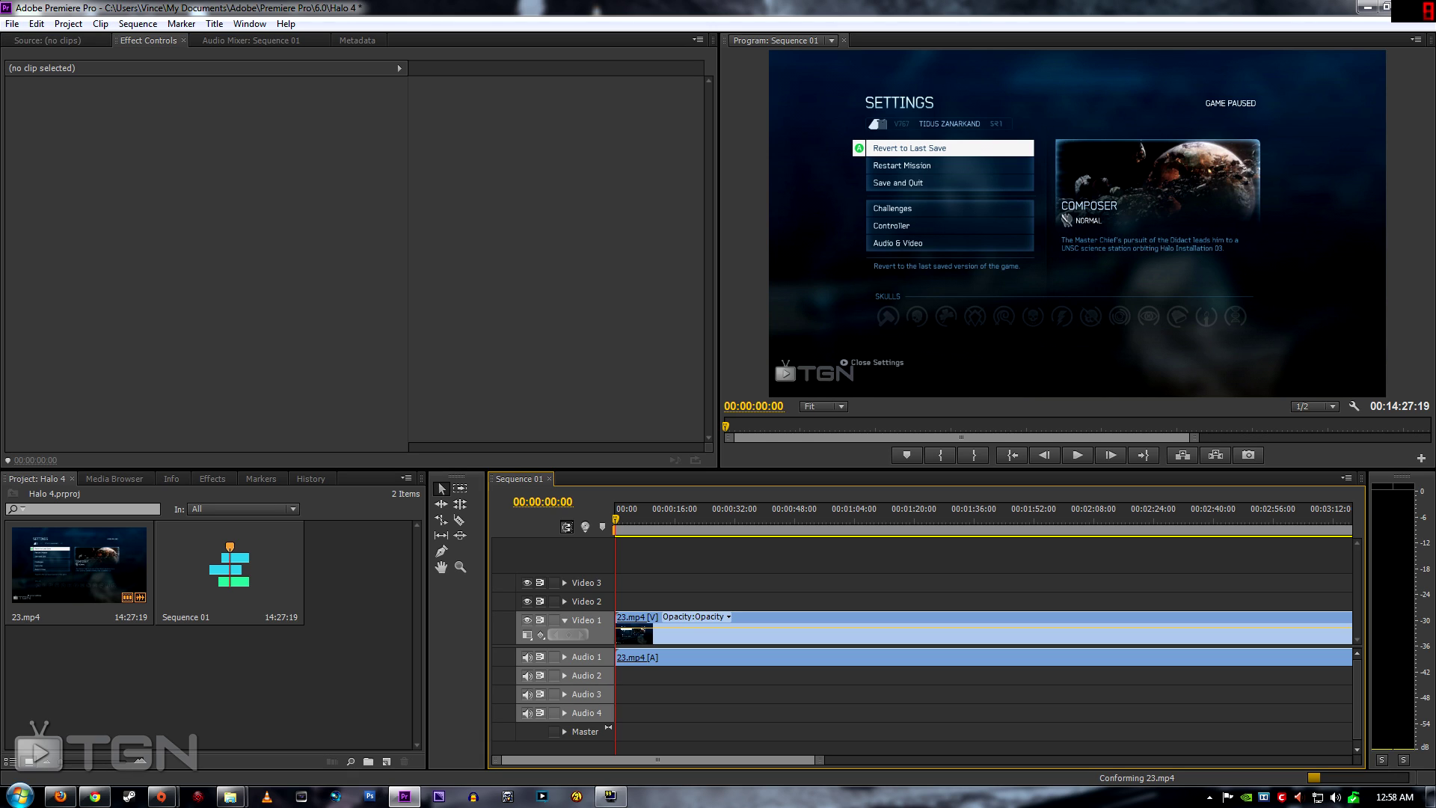
click(565, 656)
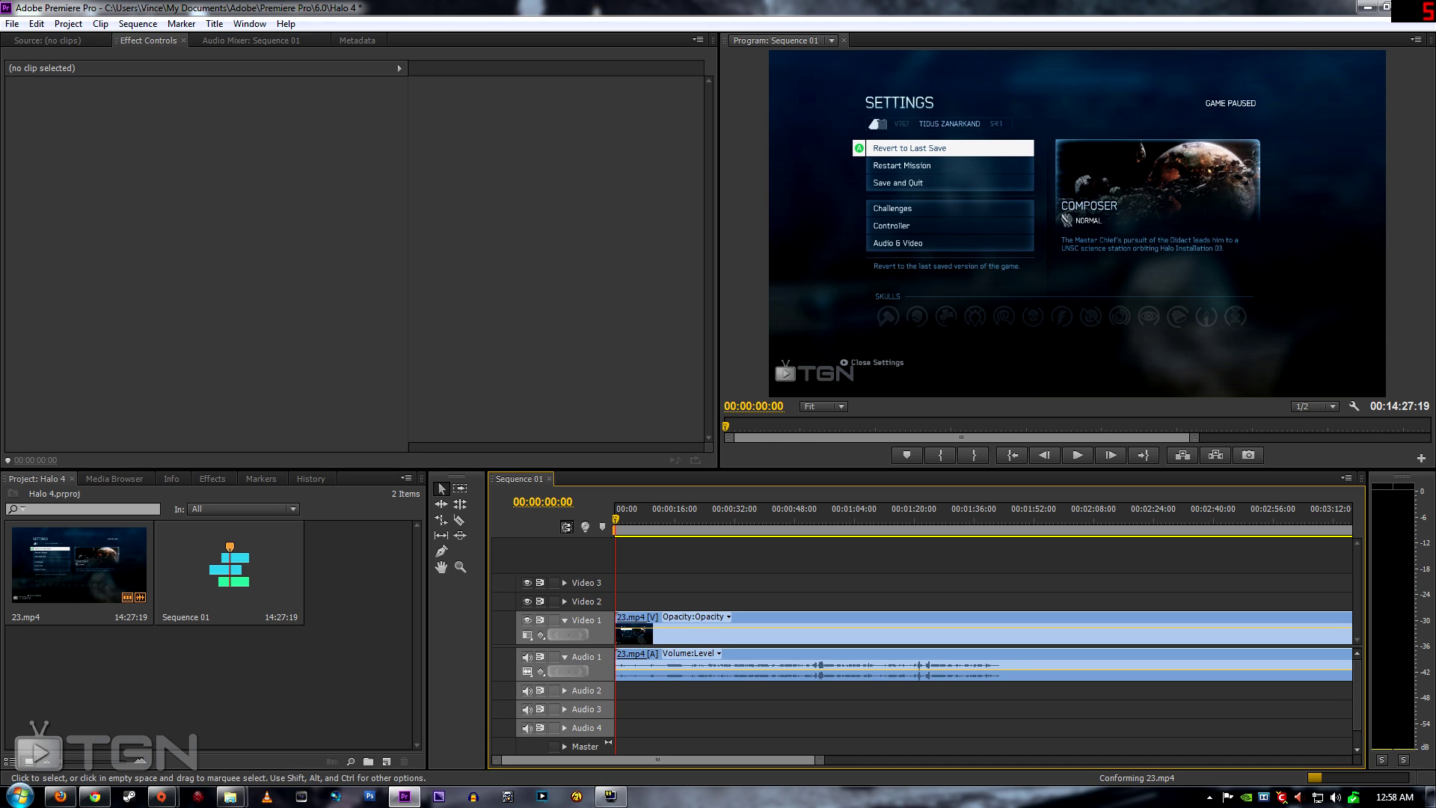
key(alt+f)
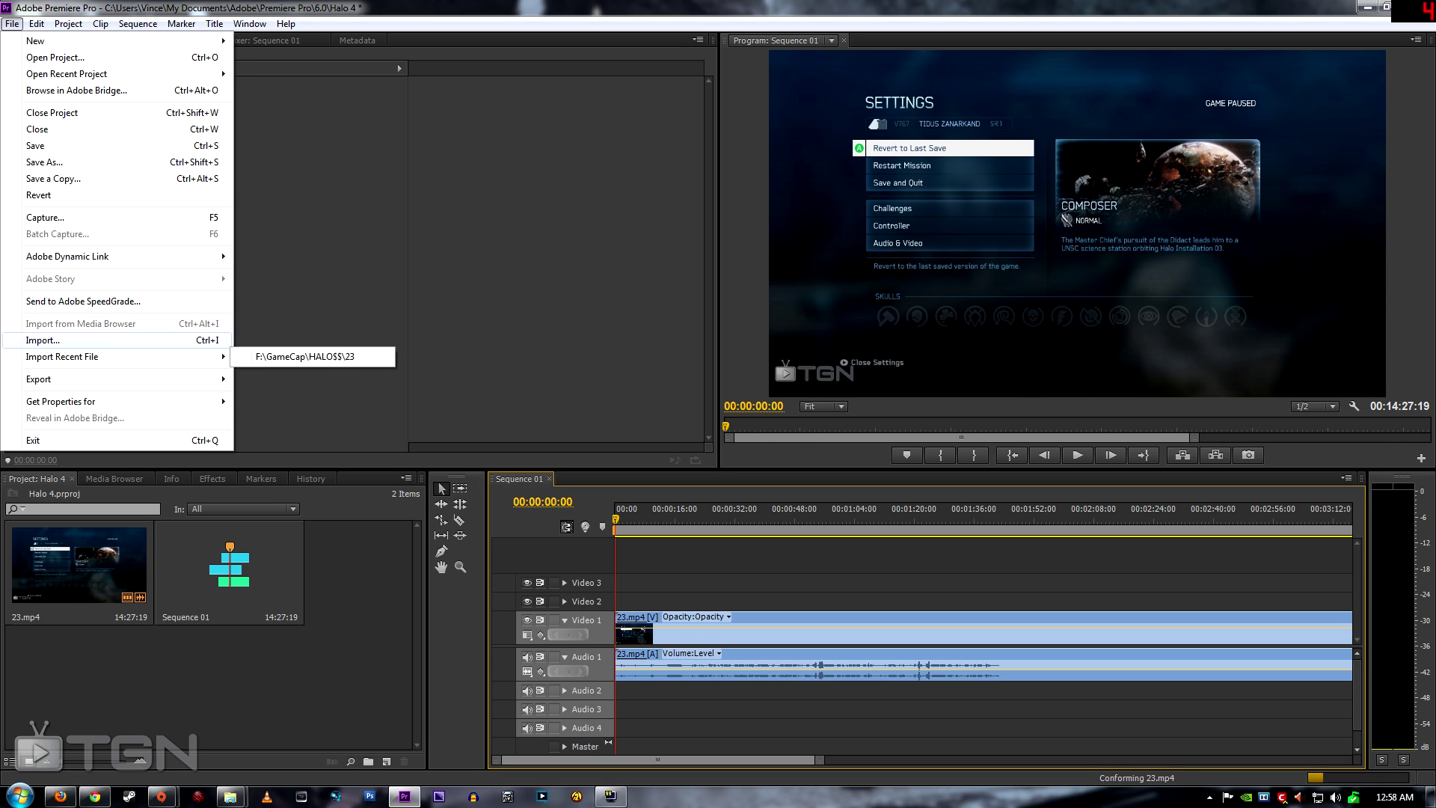
- Open the media export settings and switch the format from AVI to H.264
mouse_move(63, 357)
key(Up)
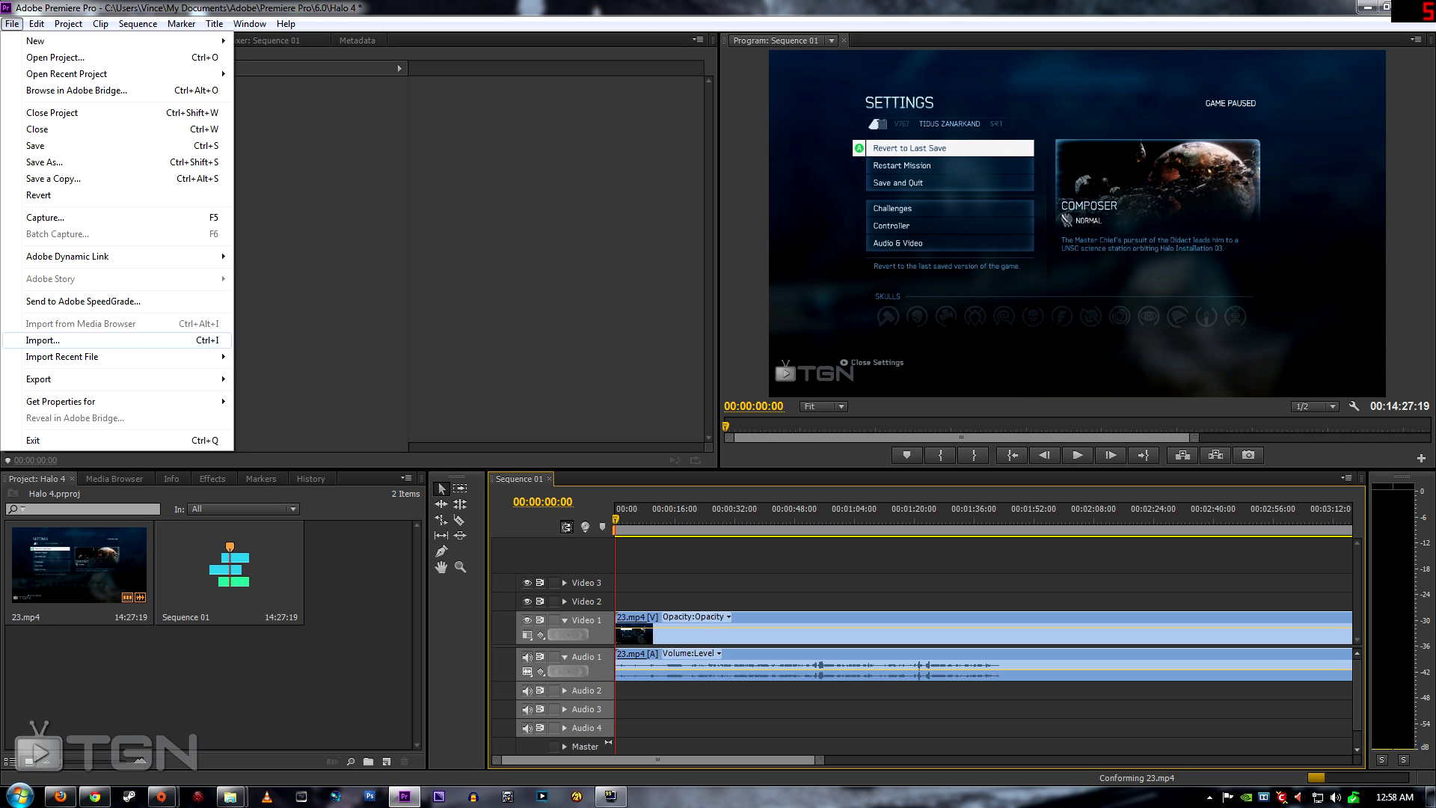
key(Down)
key(Down)
key(Right)
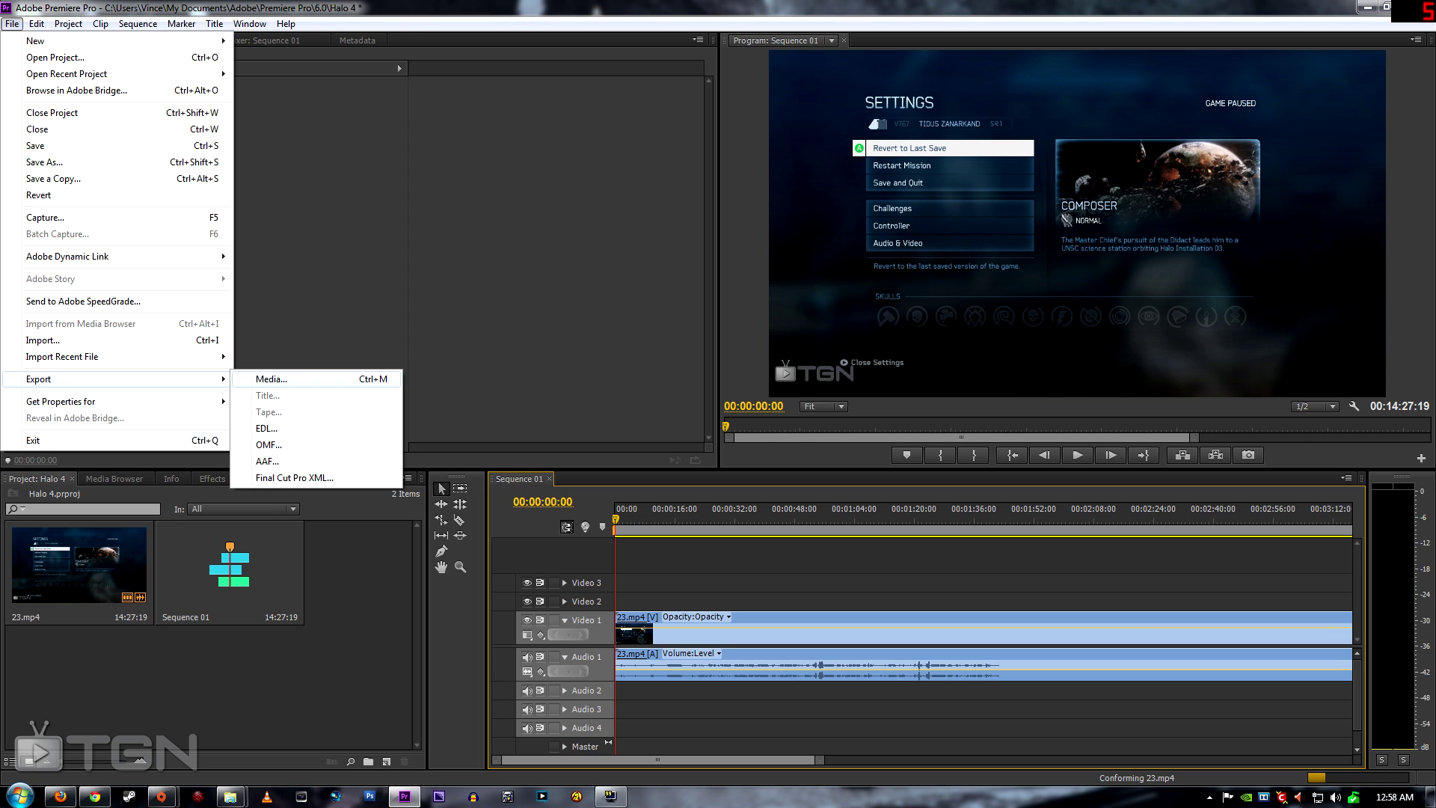
key(Return)
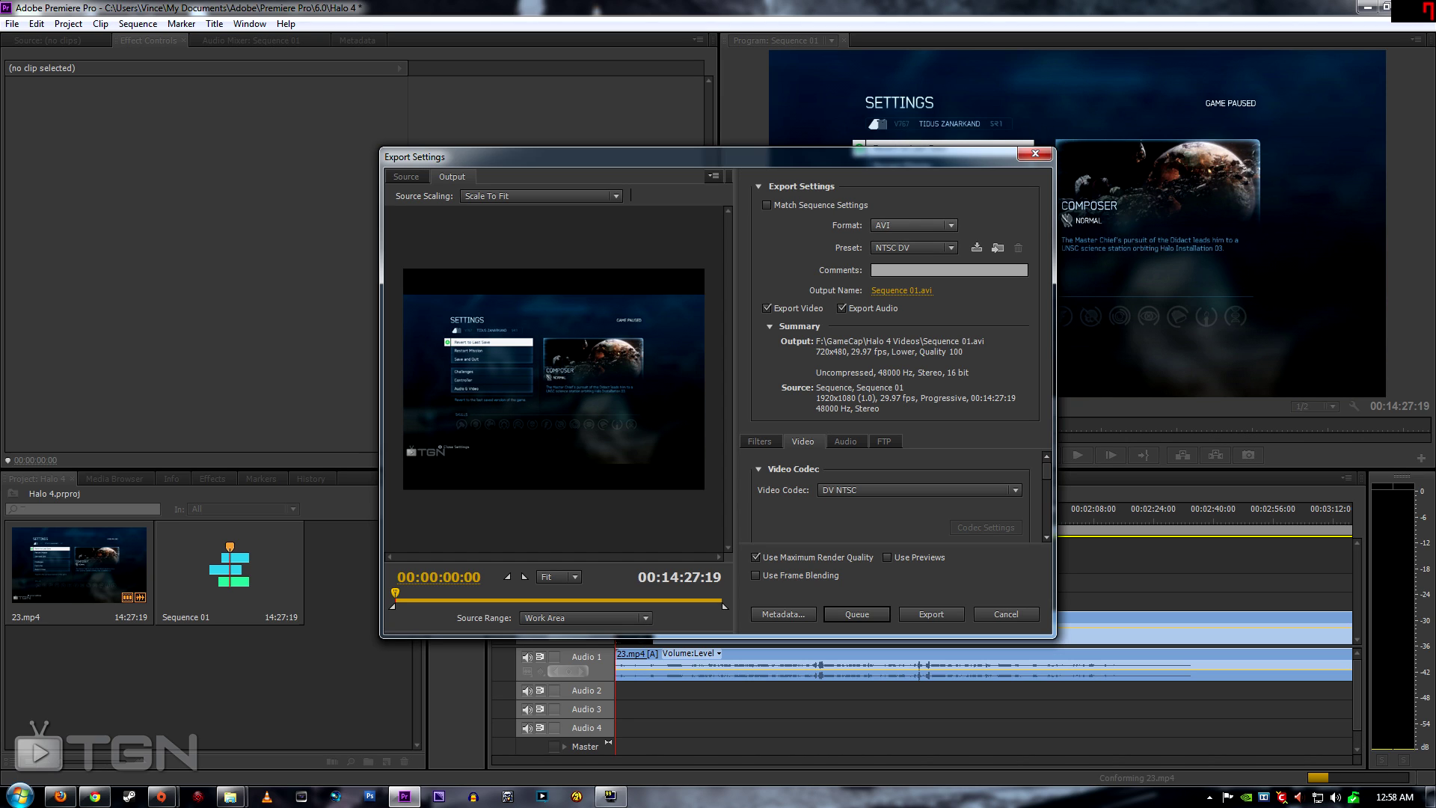
click(942, 225)
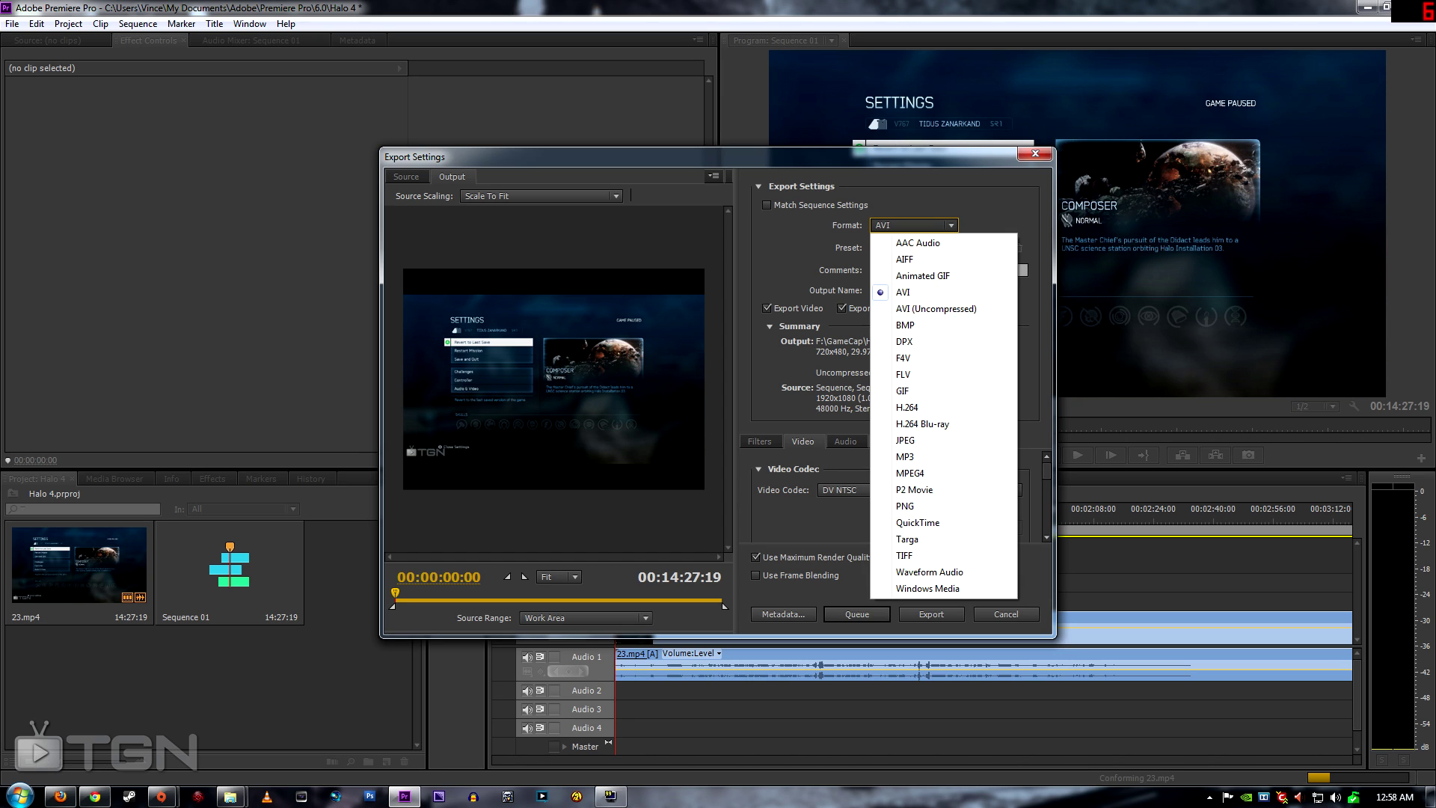
key(Escape)
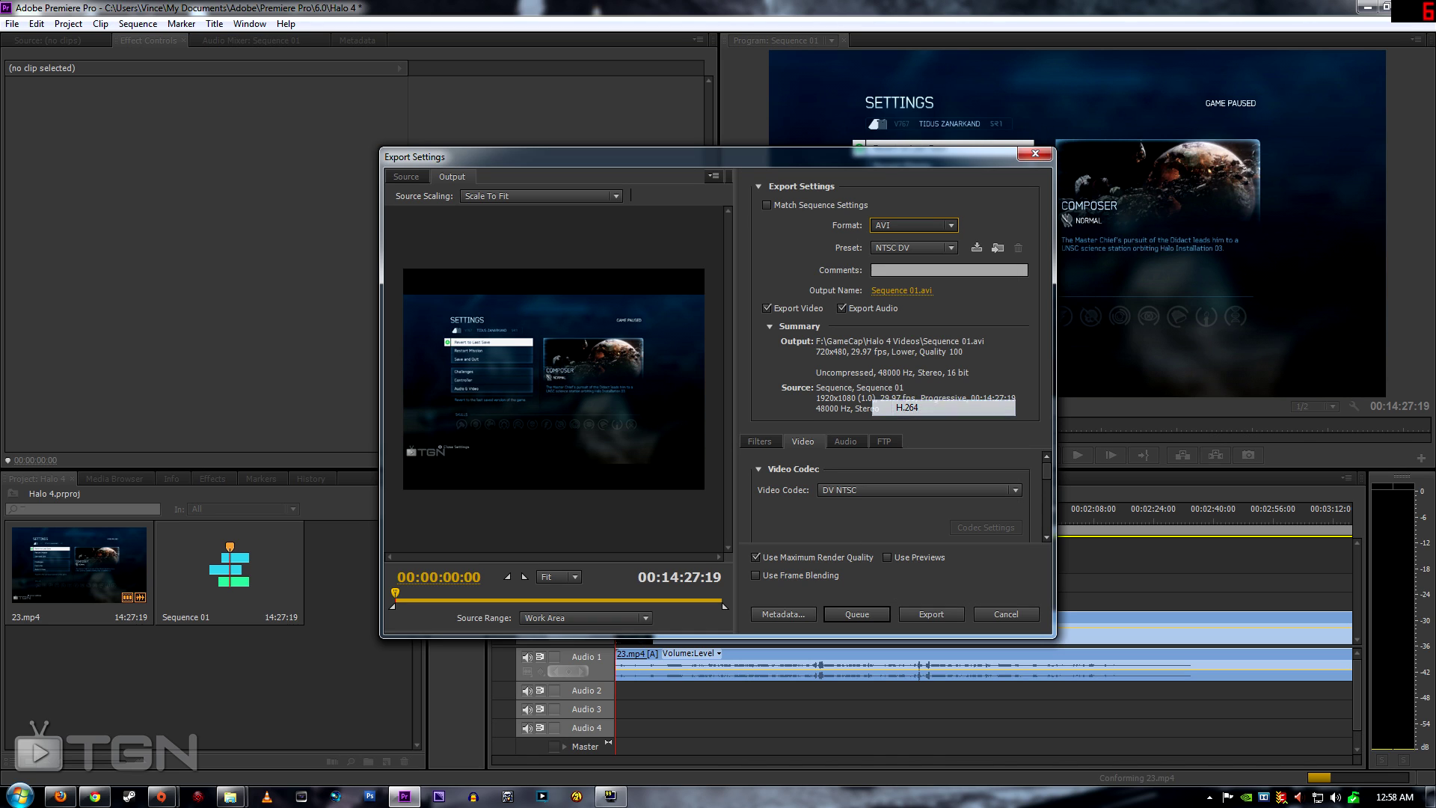
key(h)
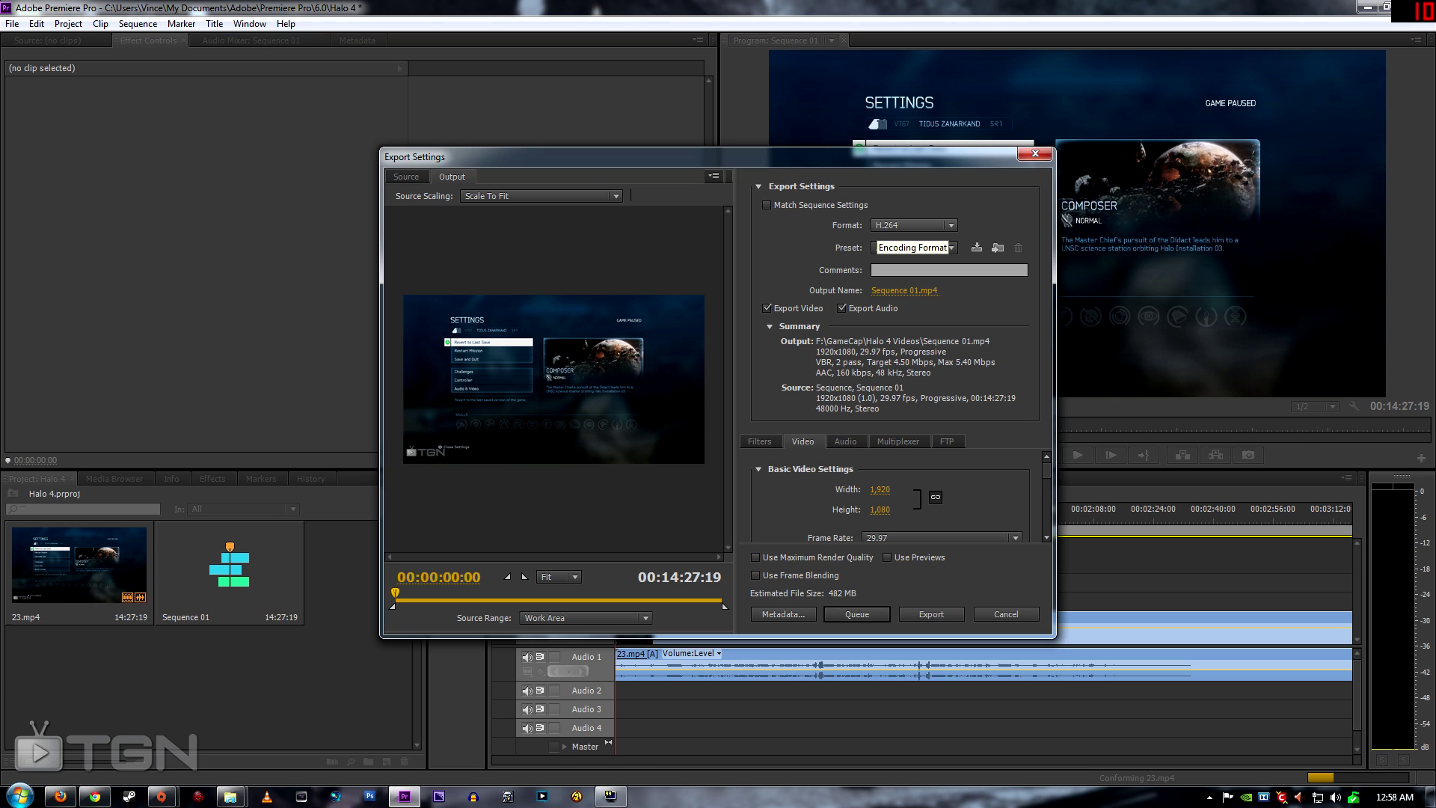
- Choose the HD 1080p 29.97 export preset for the H.264 output
click(913, 247)
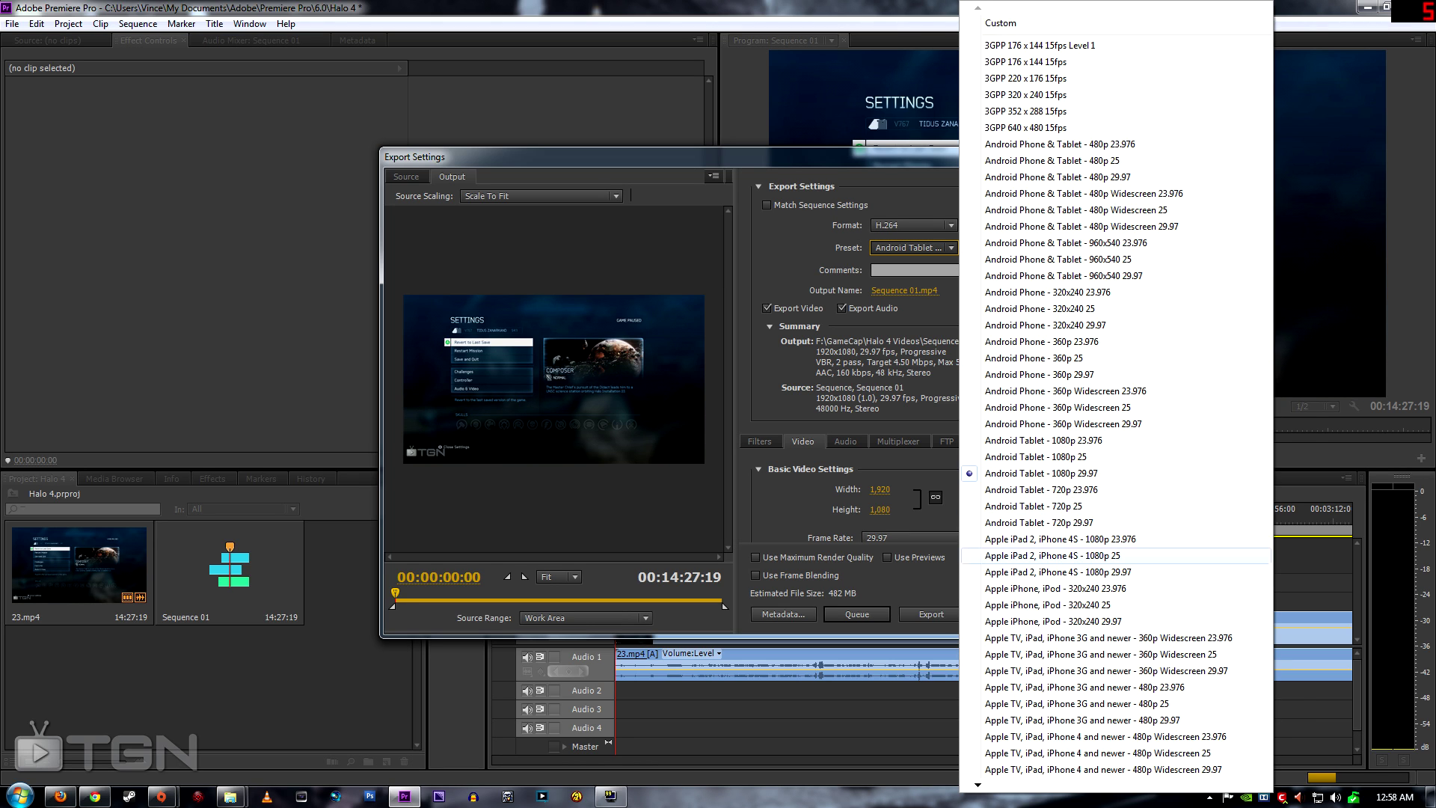
scroll(1114, 557, down, 1)
scroll(1115, 556, down, 15)
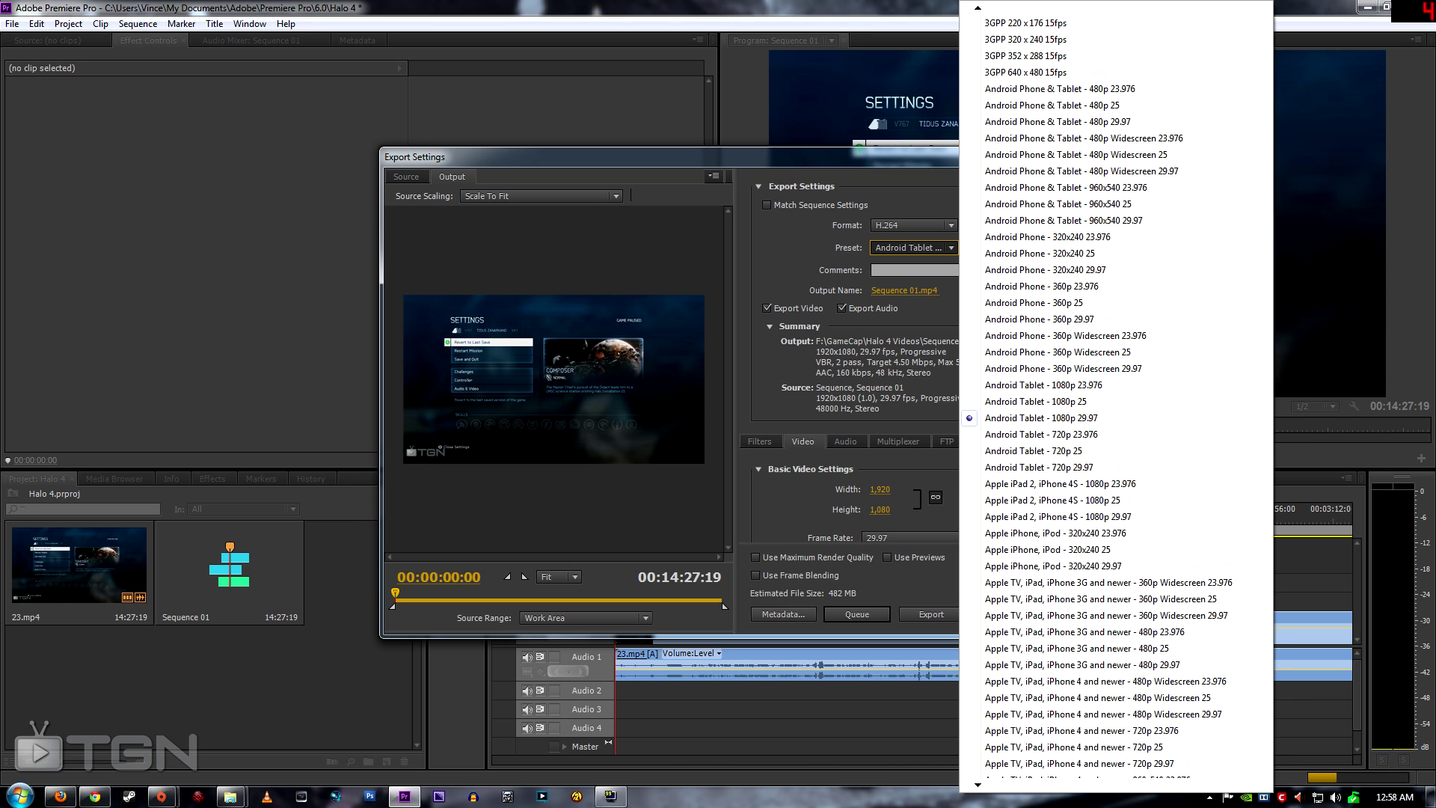
scroll(1114, 557, down, 20)
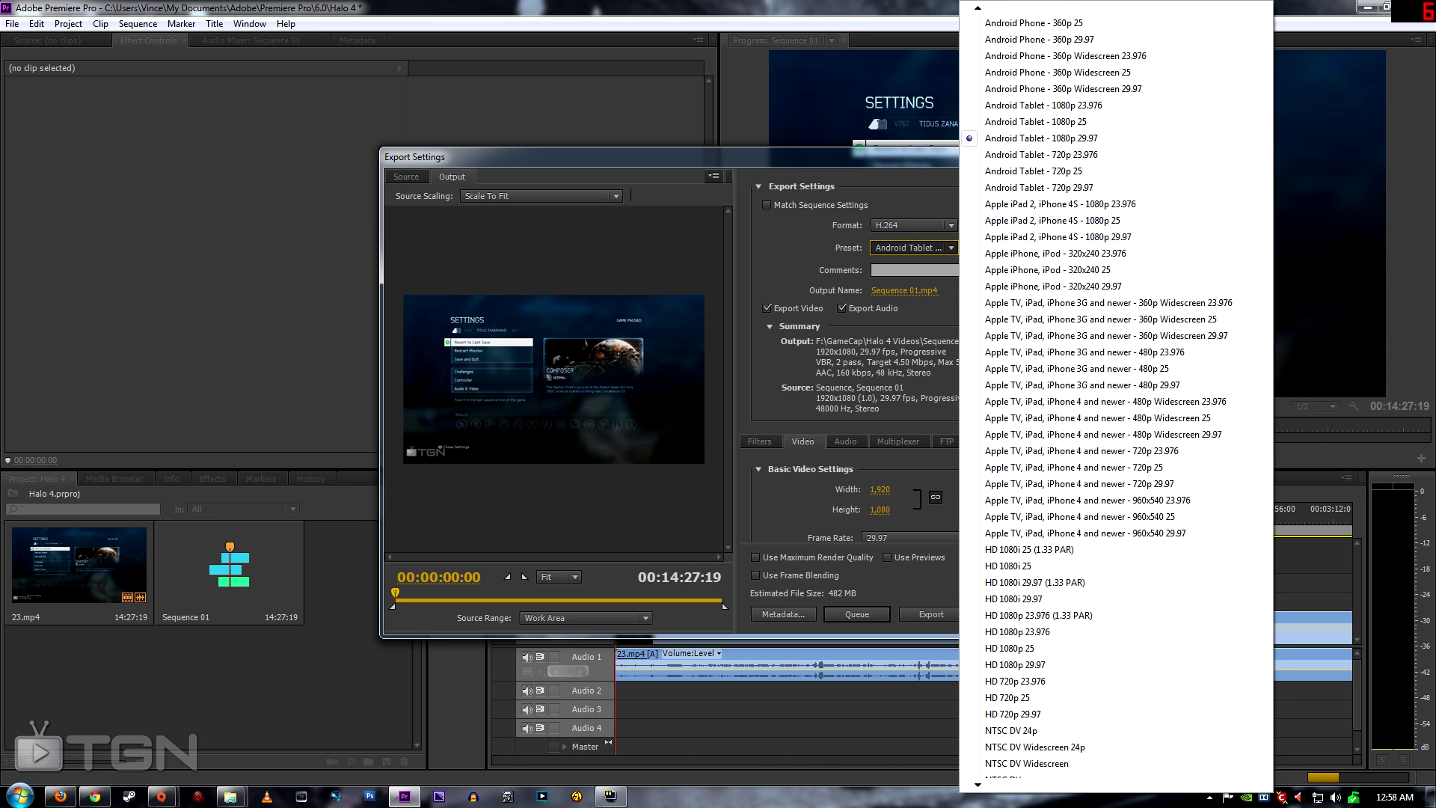
scroll(1115, 557, down, 17)
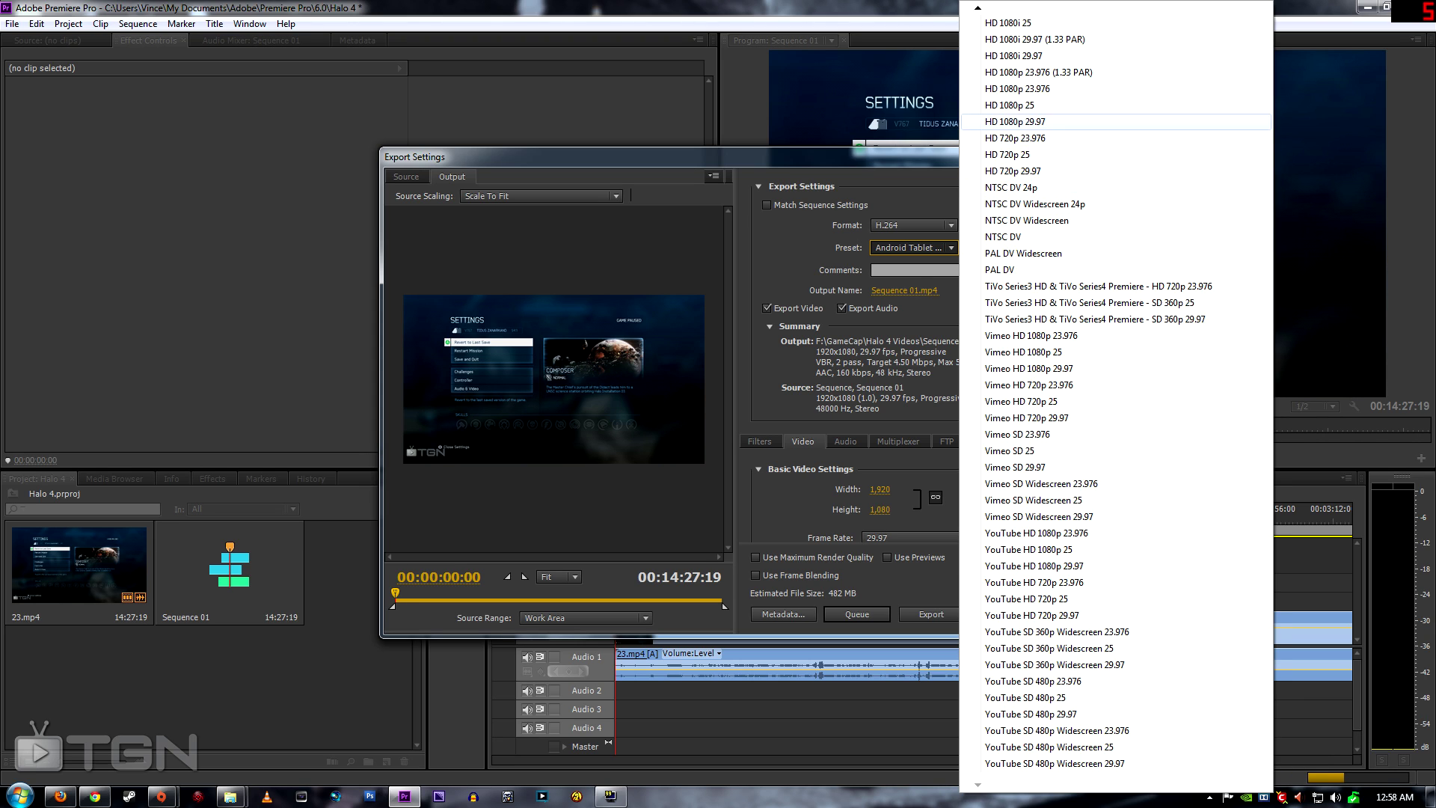
click(1017, 122)
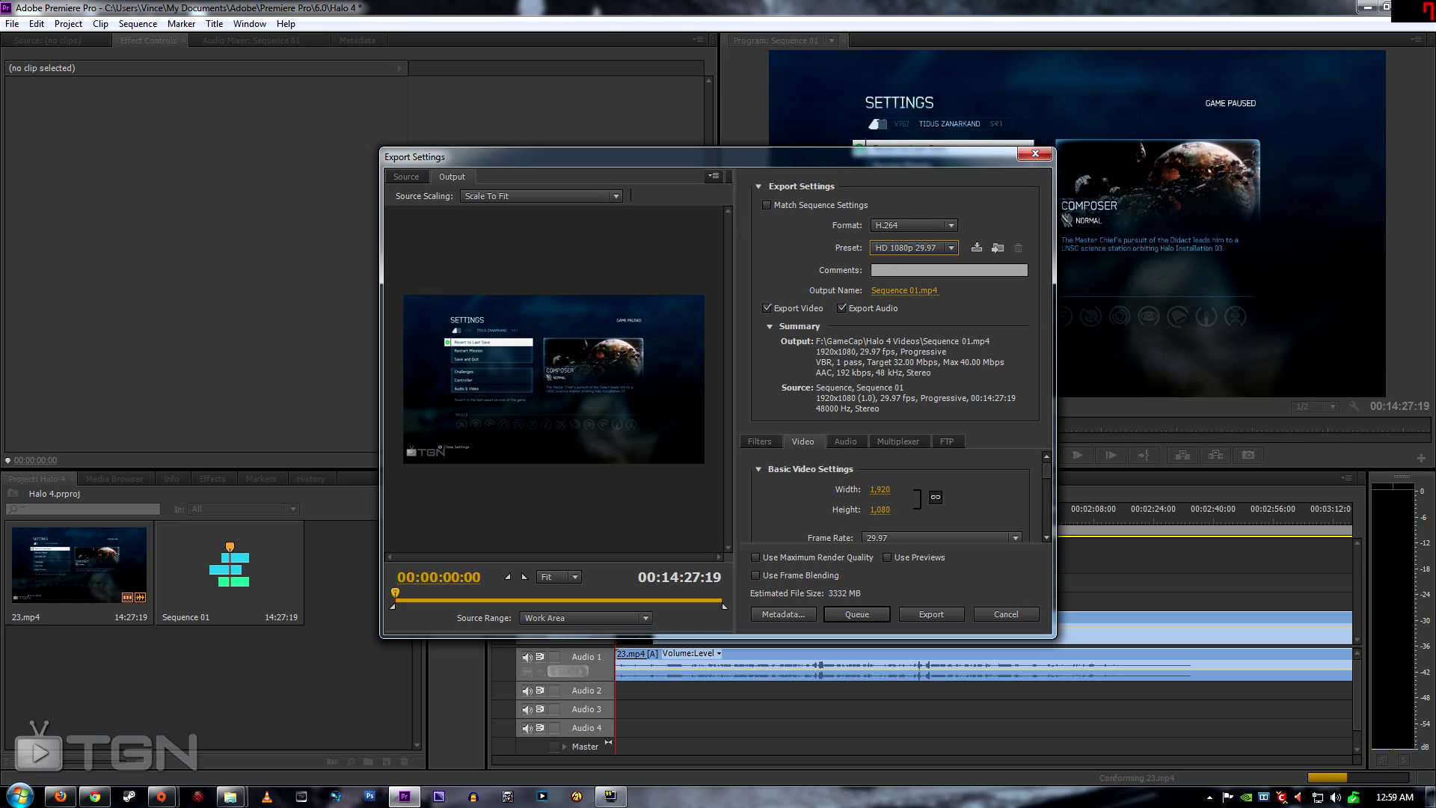
click(905, 290)
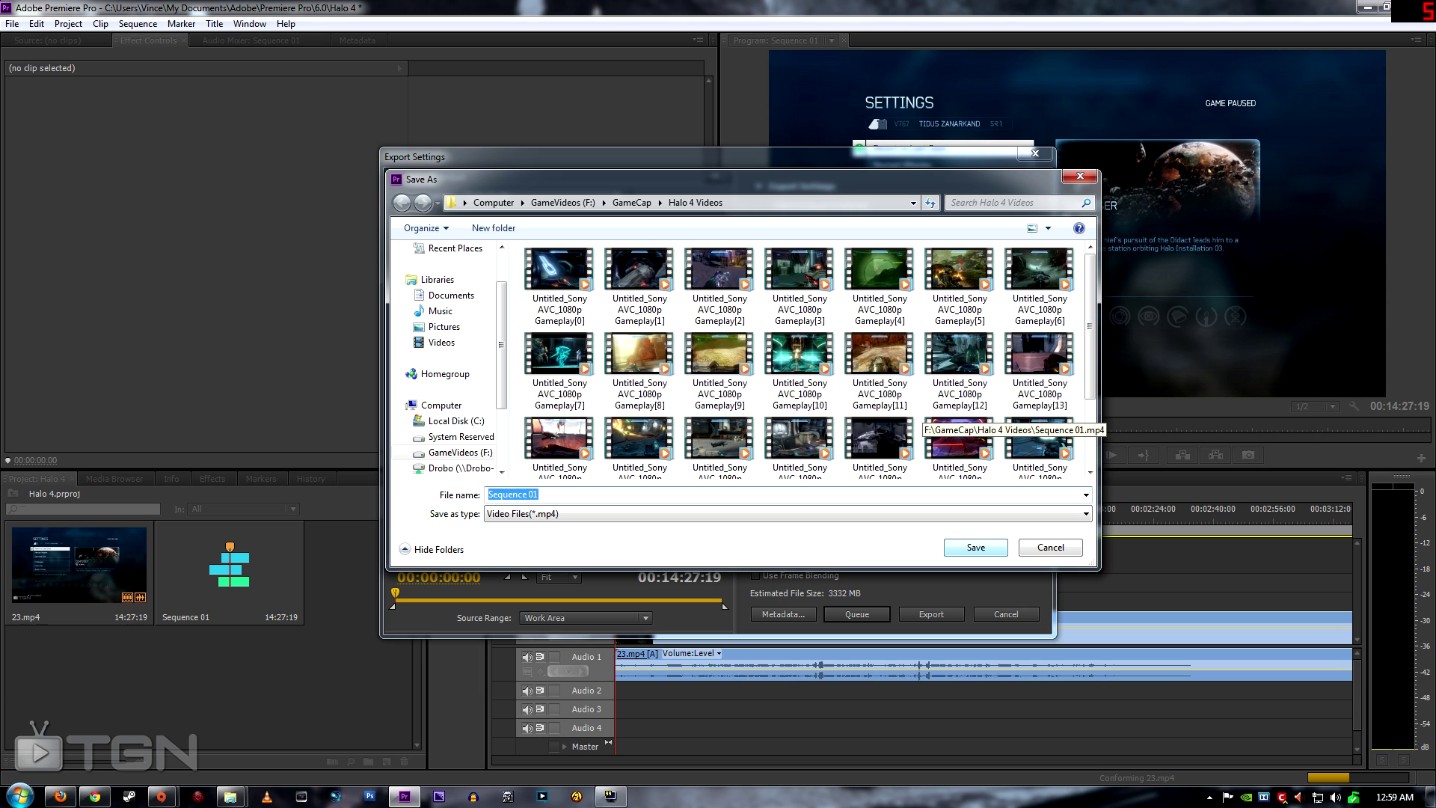
- Save as Sequence 01.mp4 with maximum render quality, bitrate 13.68 Mbps, and queue it
key(Return)
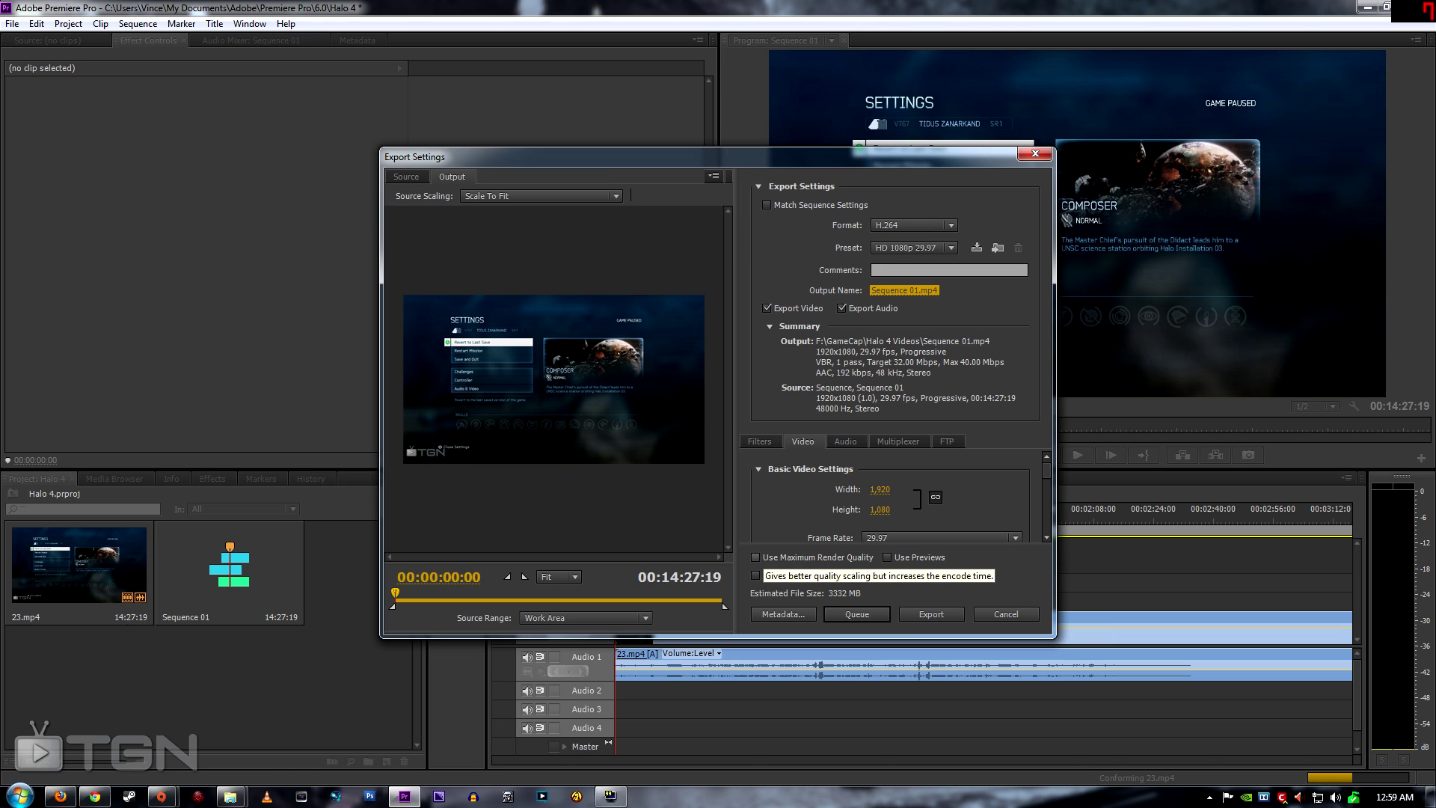
click(755, 557)
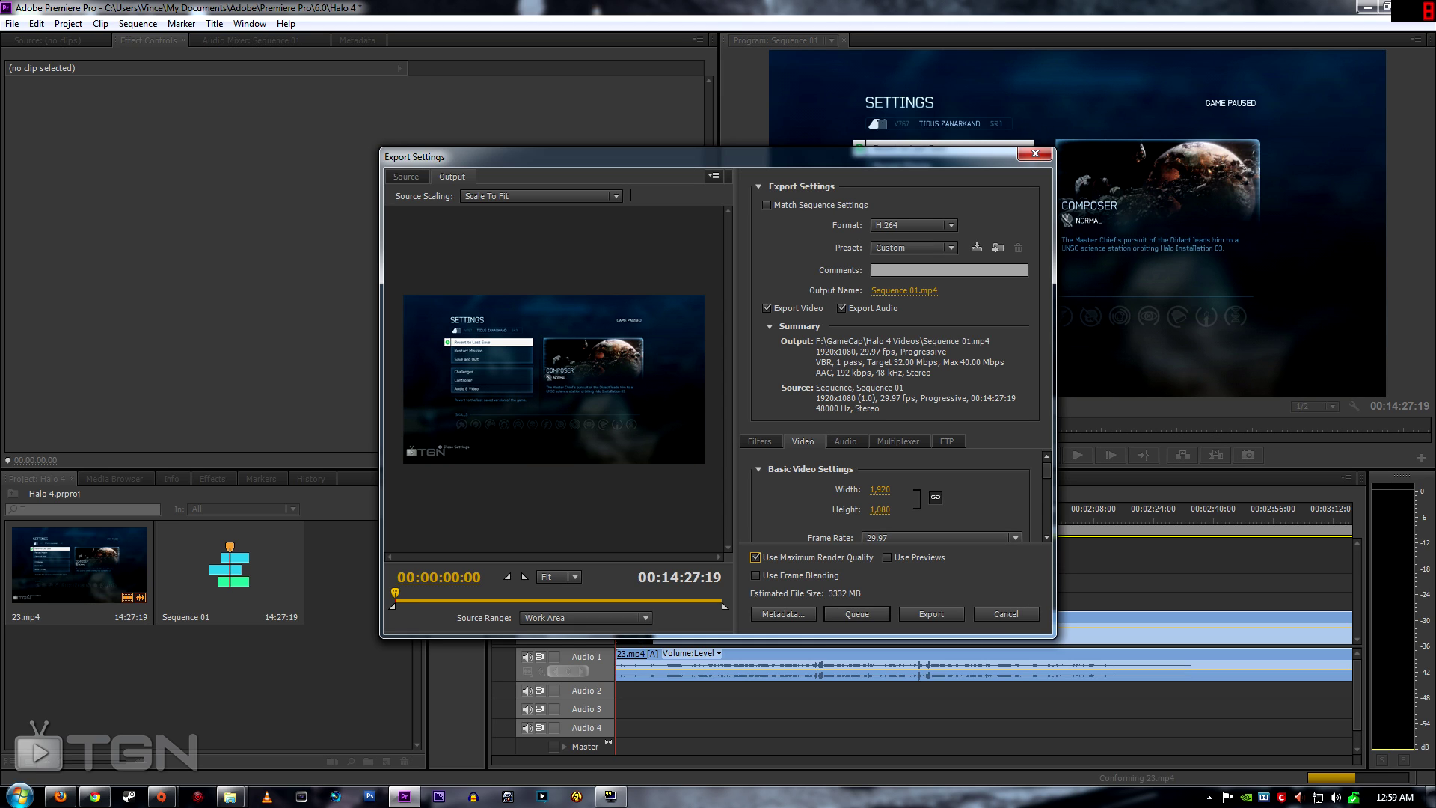
scroll(890, 497, down, 5)
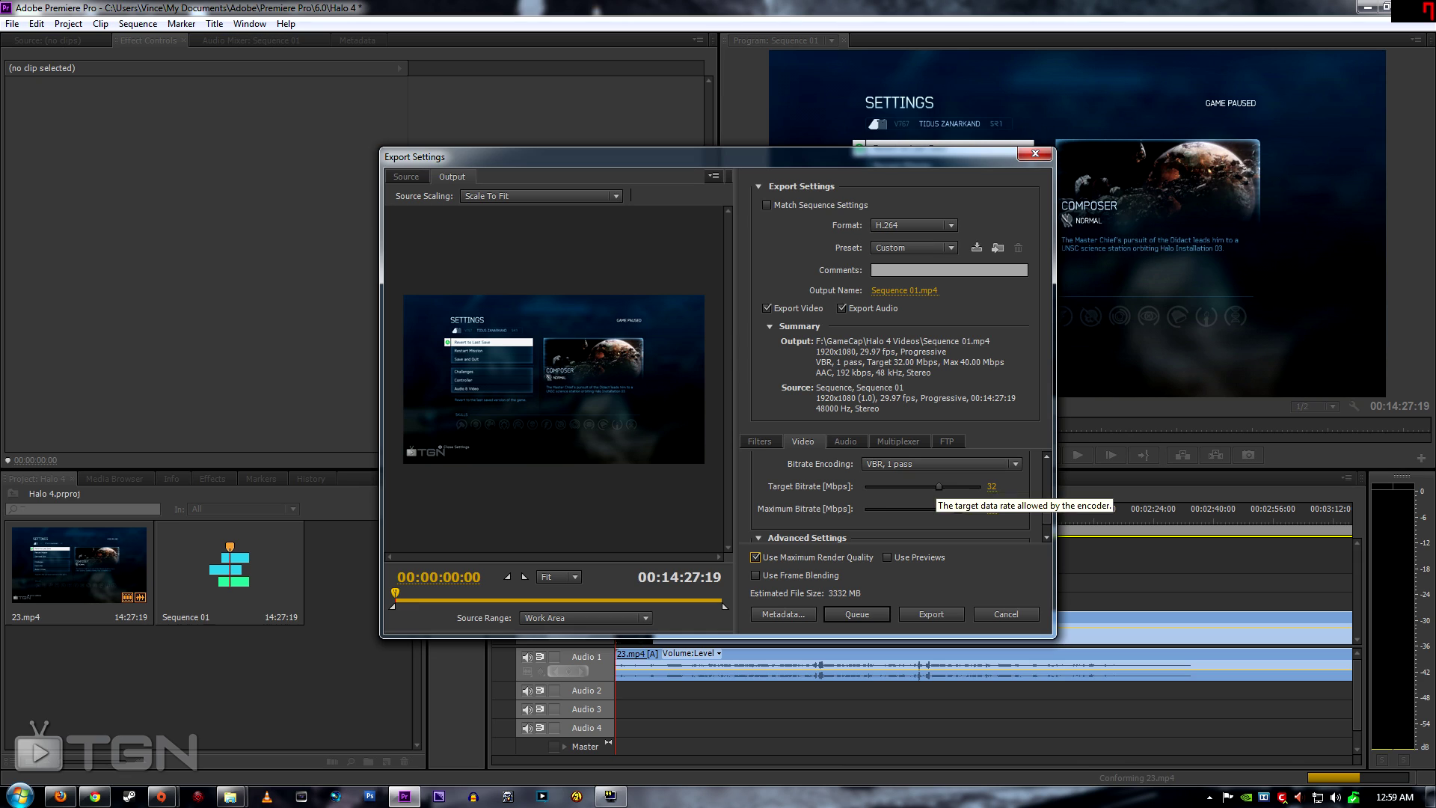
drag(939, 486, 900, 486)
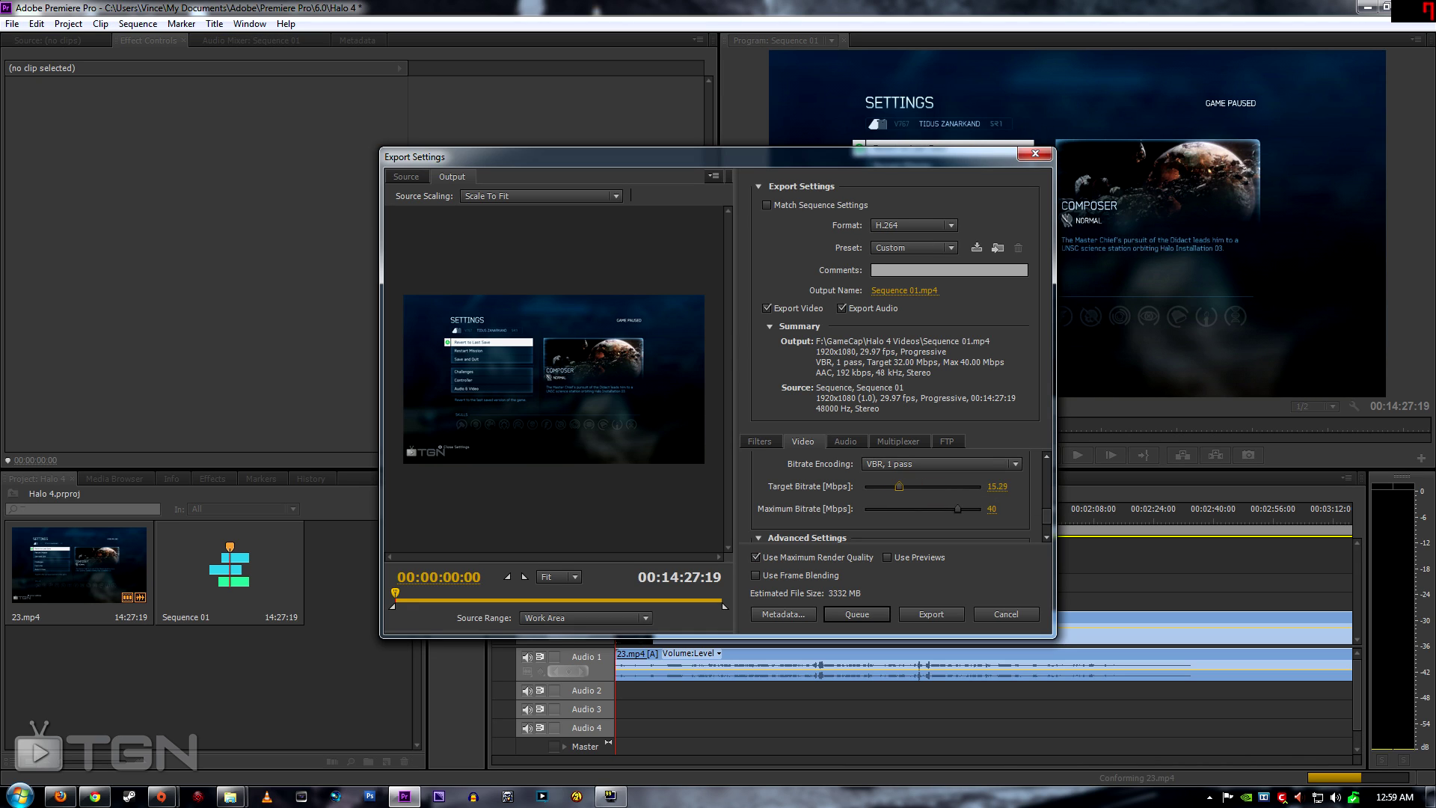
mouse_move(898, 486)
mouse_down()
mouse_move(935, 509)
mouse_move(899, 509)
mouse_up()
key(Return)
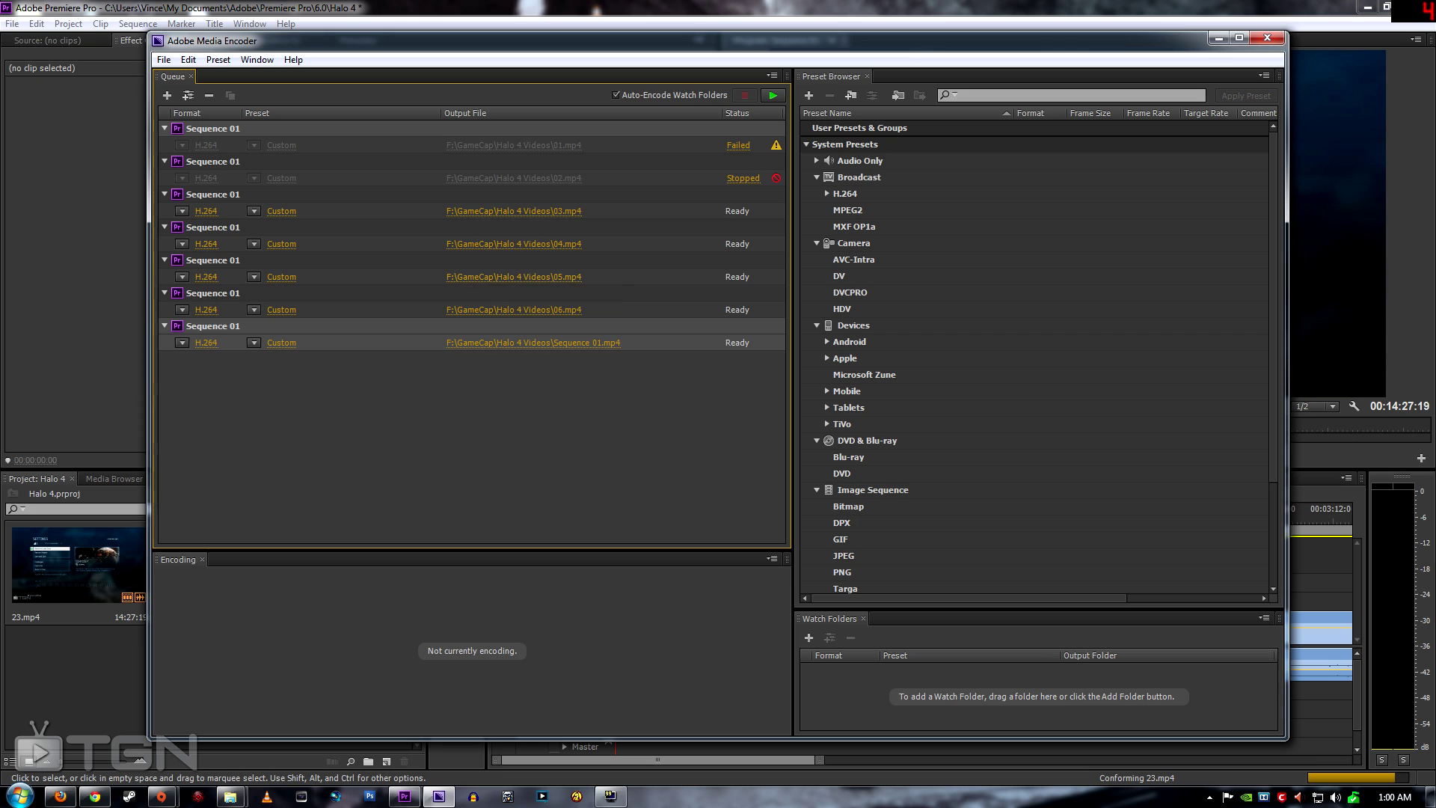
- Select the six old jobs, 01.mp4 through 06.mp4, in the Media Encoder queue
click(471, 143)
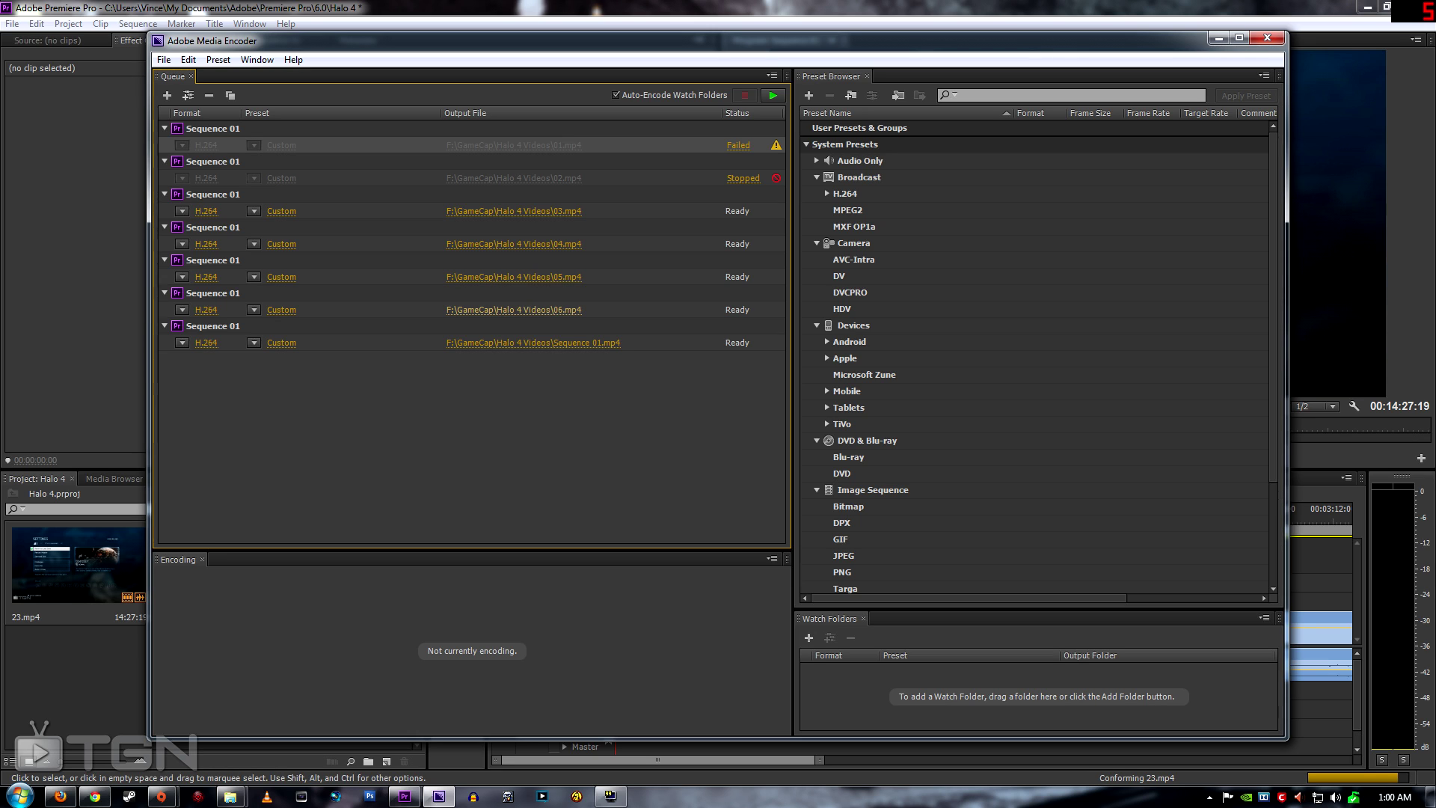
shift+click(514, 309)
- Remove the six selected old jobs and start encoding Sequence 01.mp4
right_click(613, 274)
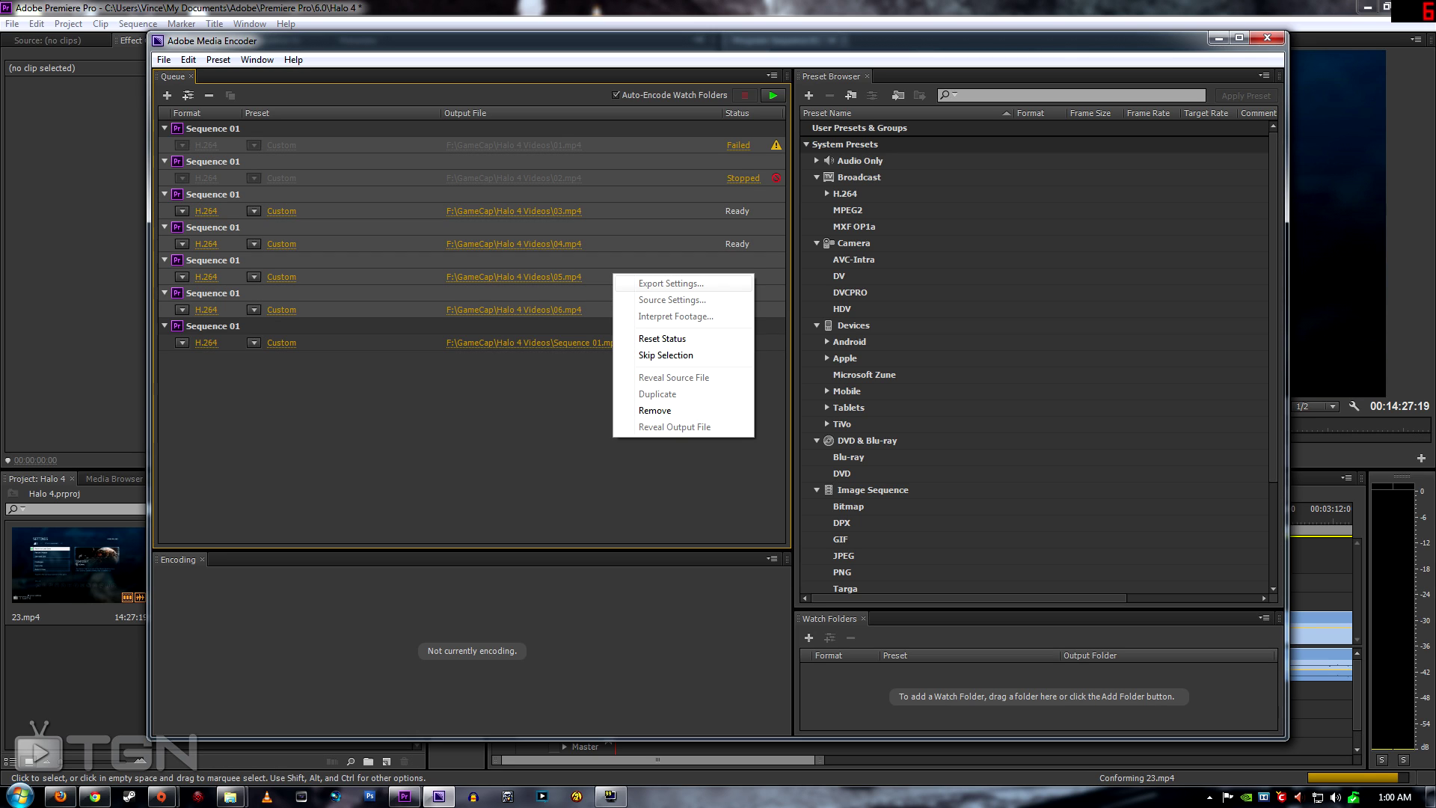
key(Return)
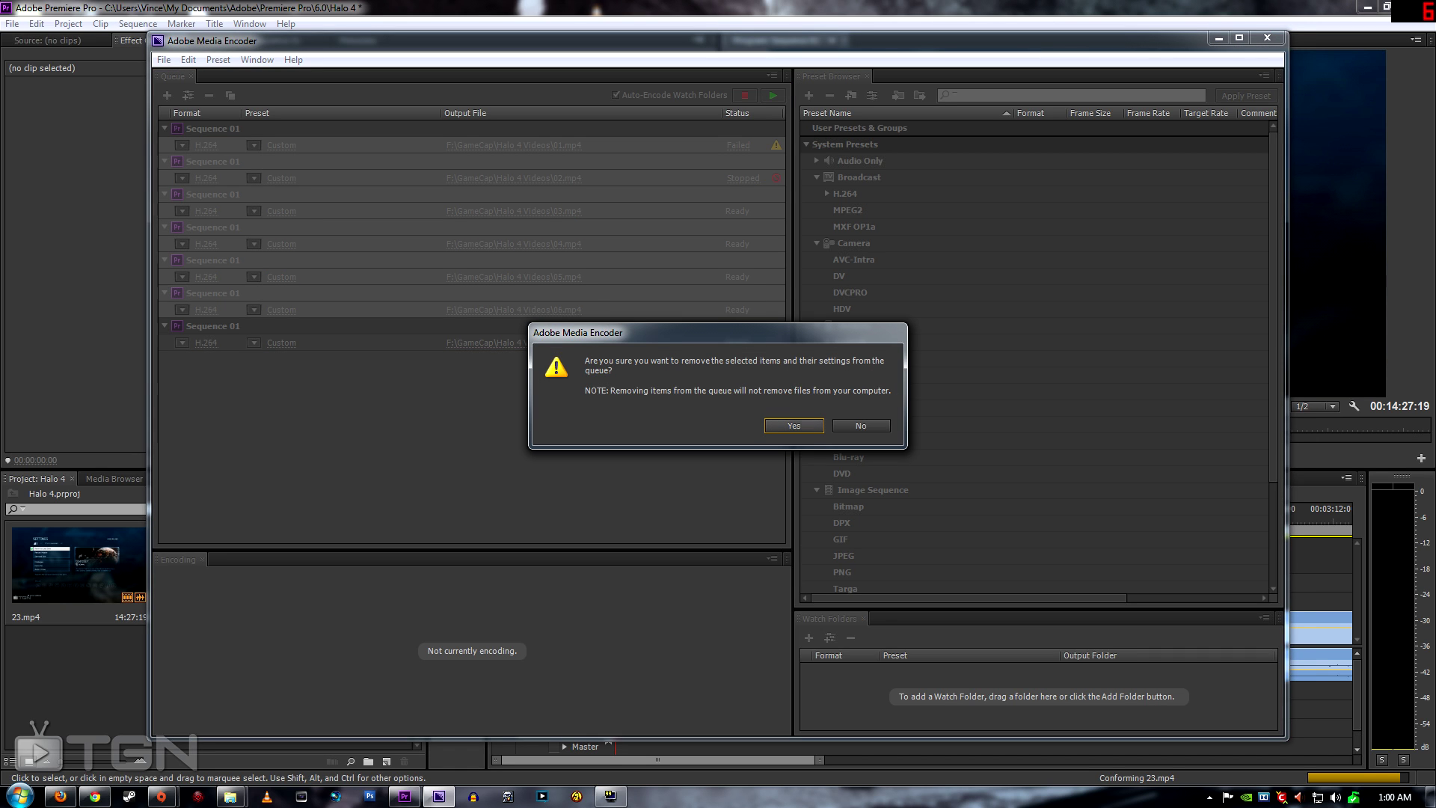
key(Return)
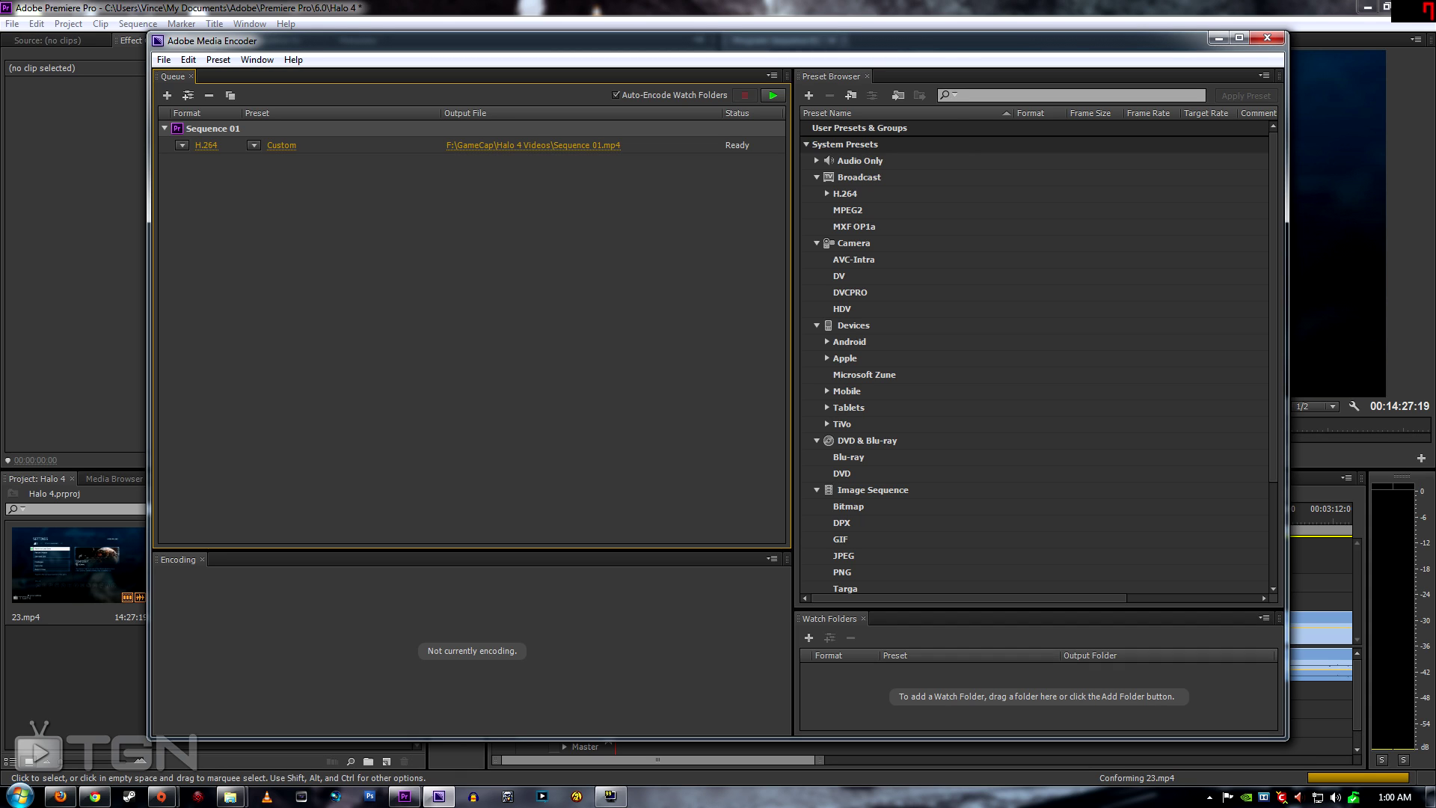
click(773, 96)
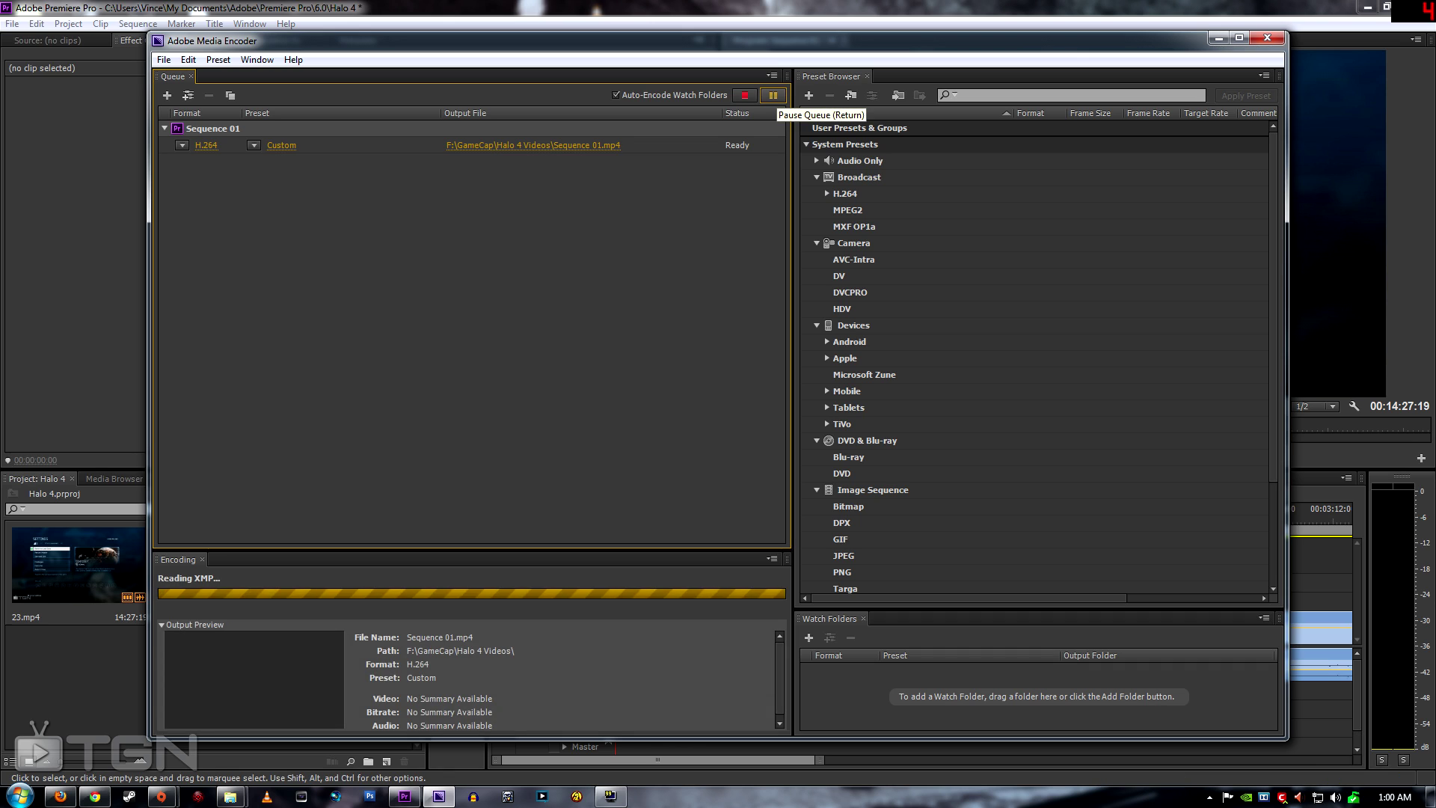